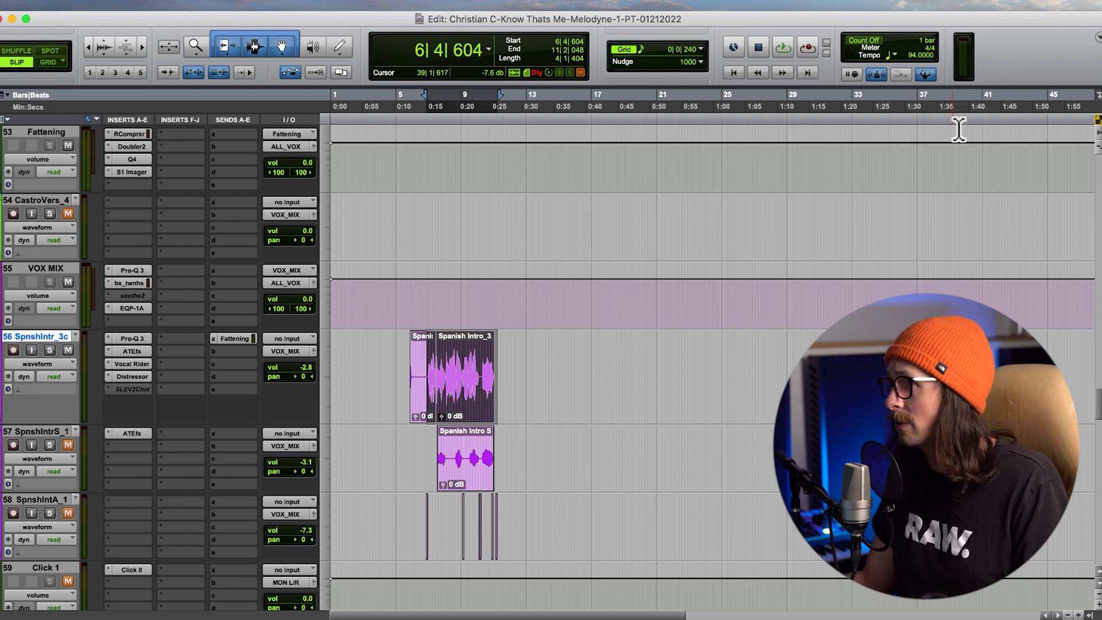
# Play the selected Spanish intro vocal and review the Pro-Q 3, Vocal Rider and Distressor inserts on its track.
pyautogui.press('space')
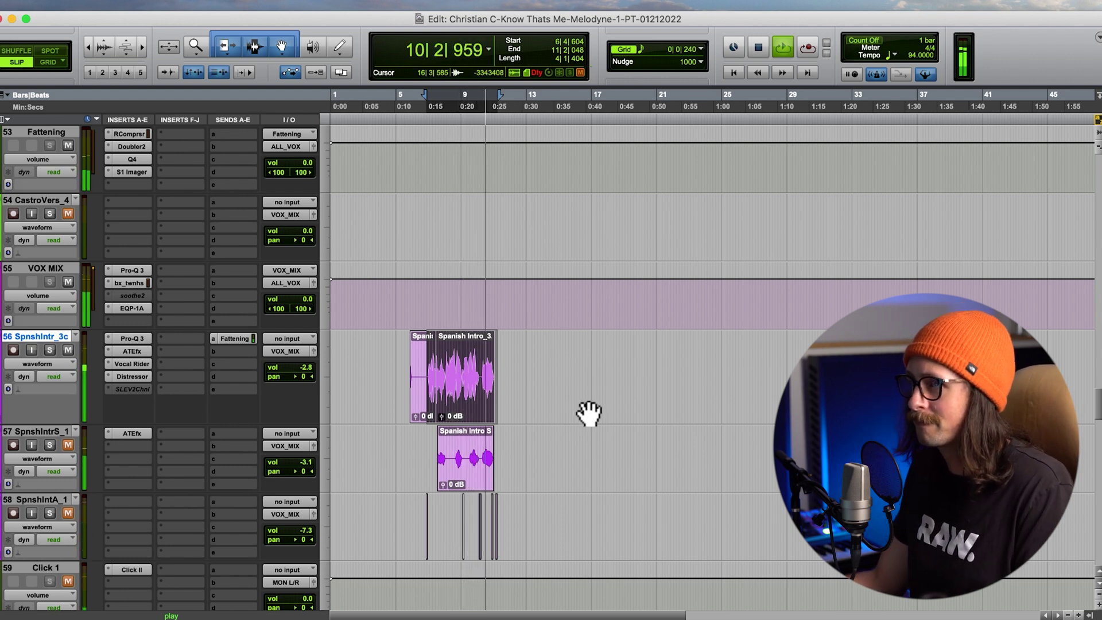
pyautogui.press('space')
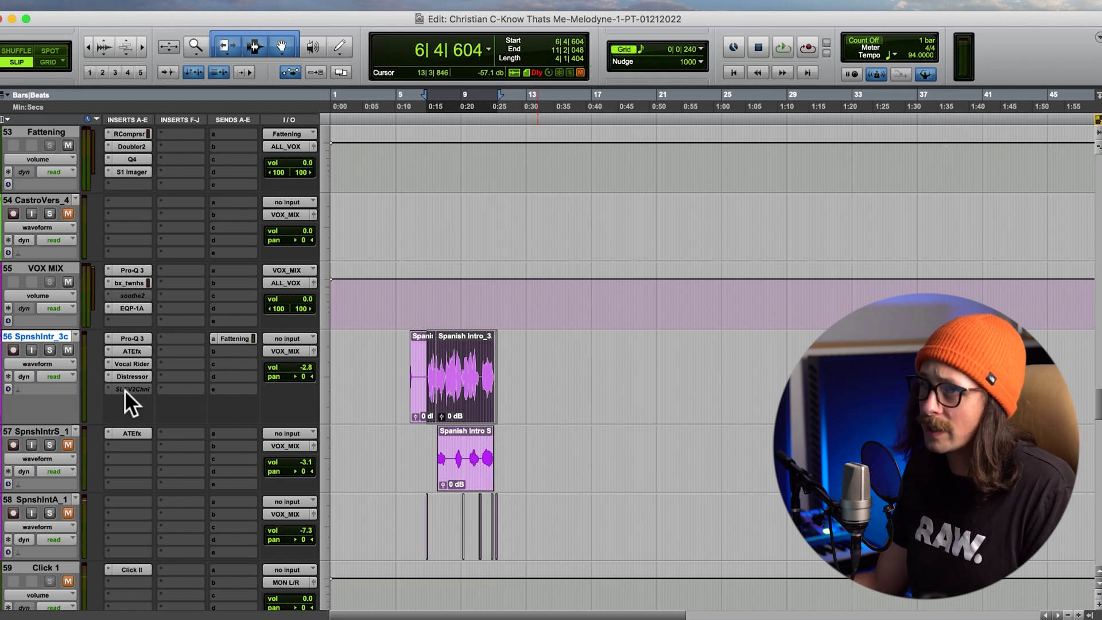
pyautogui.click(131, 339)
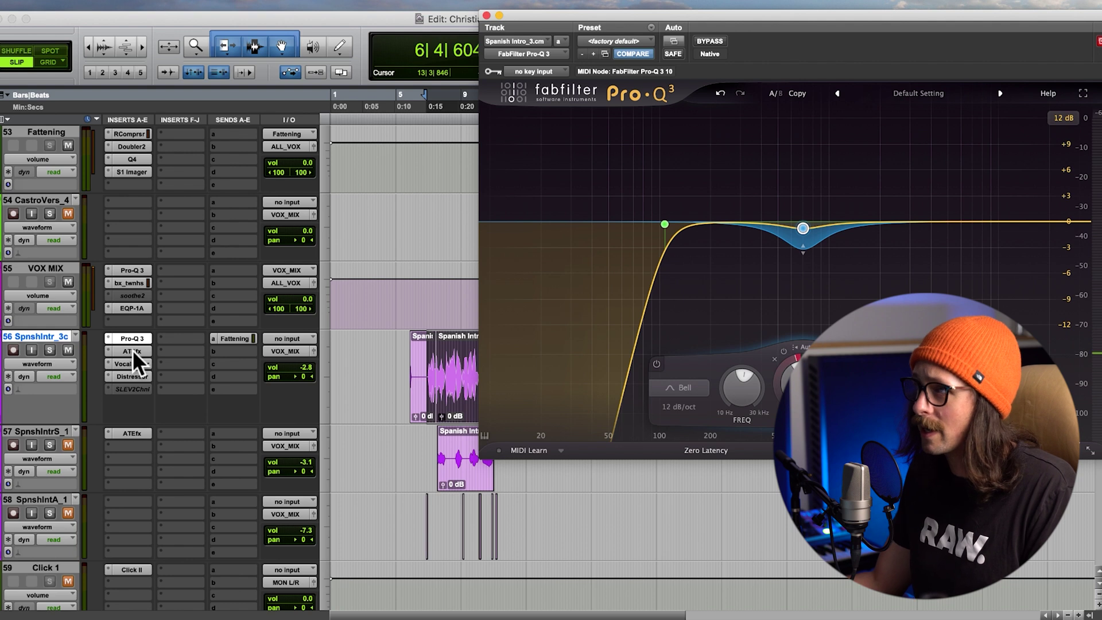
pyautogui.moveTo(752, 26); pyautogui.dragTo(545, 34)
pyautogui.moveTo(604, 238)
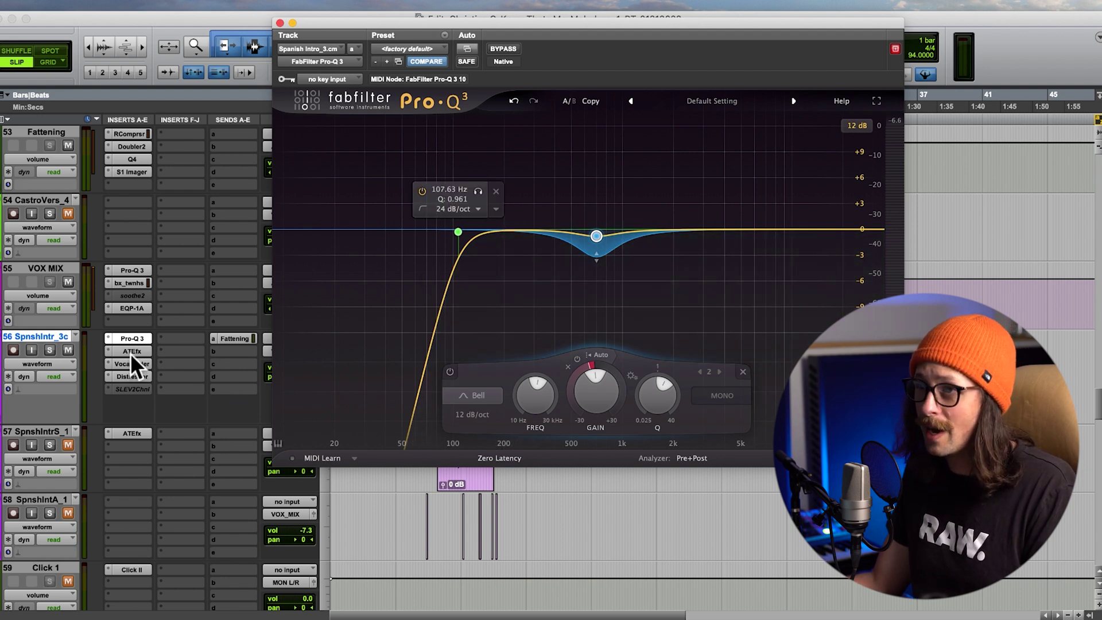
pyautogui.click(131, 362)
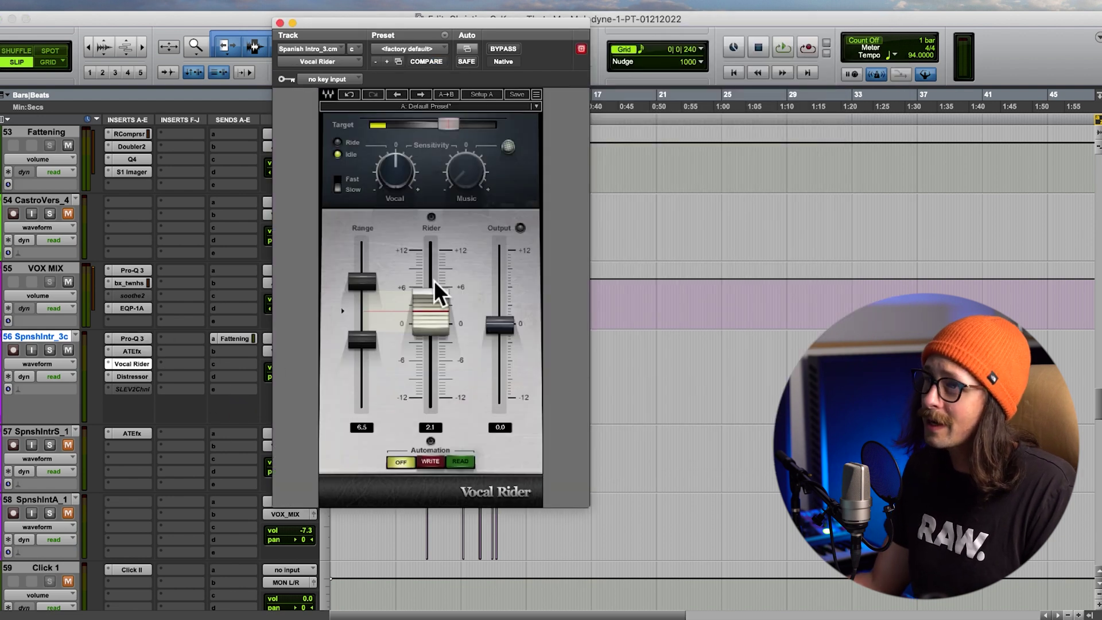
pyautogui.click(132, 377)
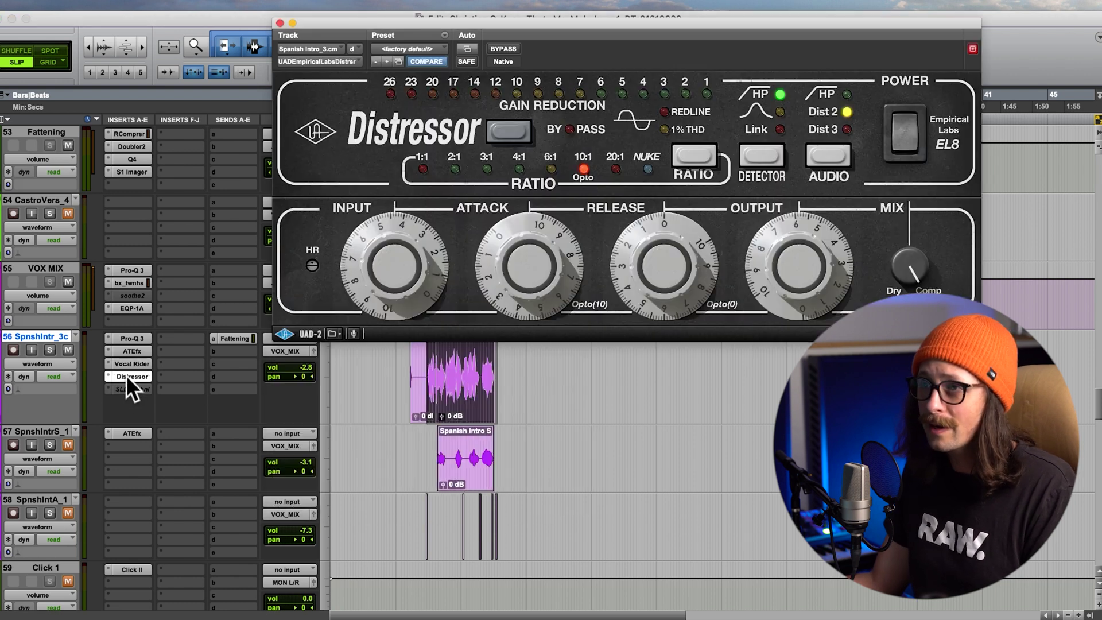
pyautogui.click(279, 23)
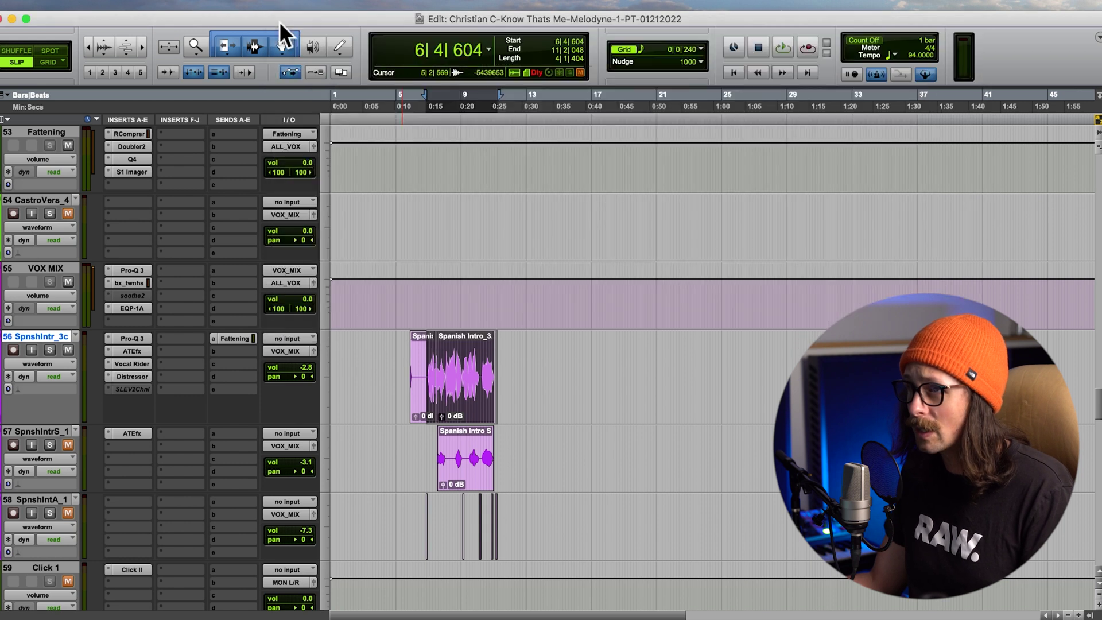
# Activate the inactive SSL EV2 Channel insert on the Spanish intro vocal track and open its window fully in view.
pyautogui.click(125, 388)
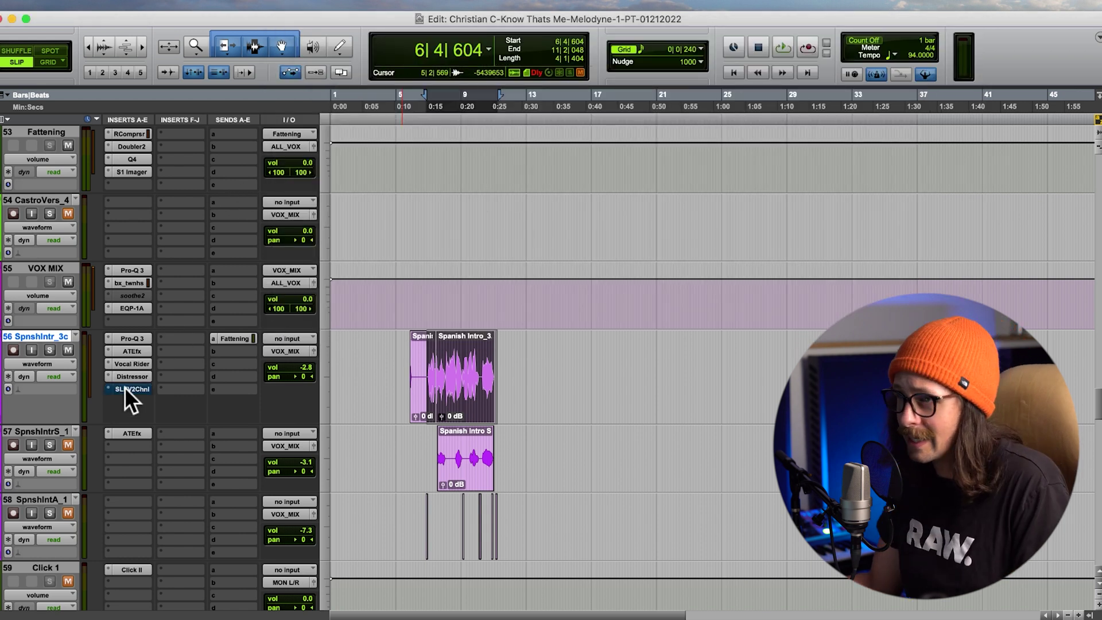
pyautogui.click(125, 388)
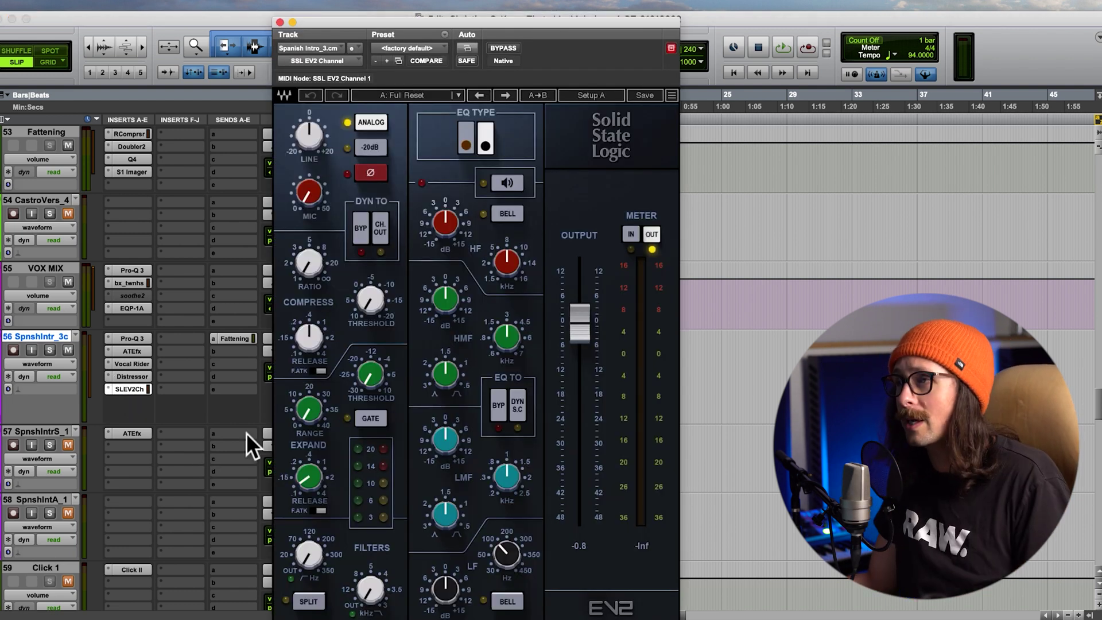
pyautogui.moveTo(506, 23); pyautogui.dragTo(512, 3)
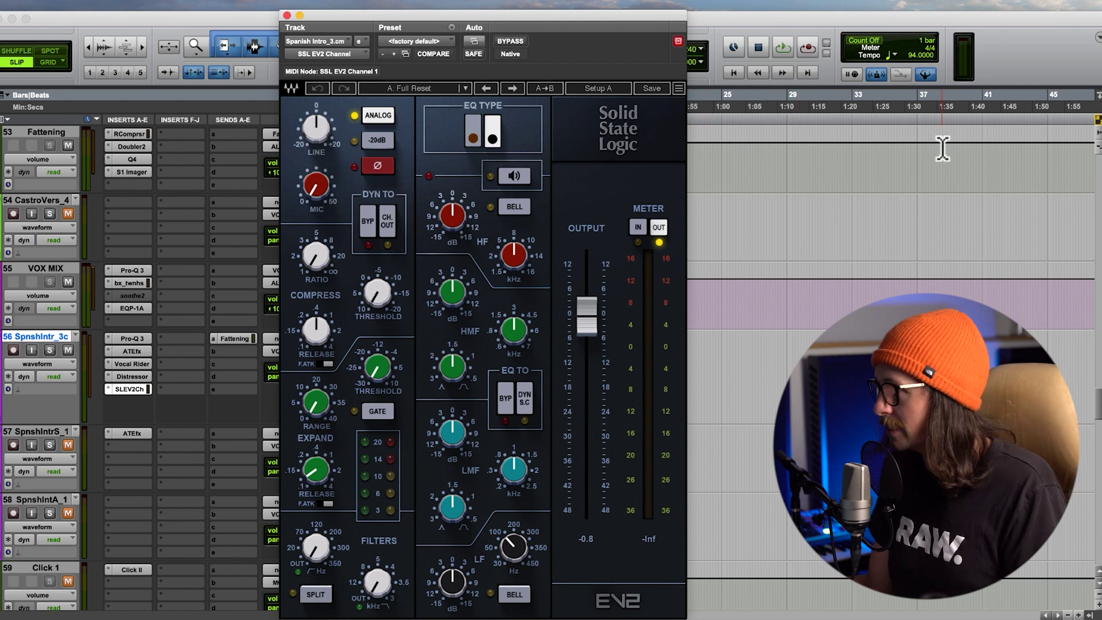
# During playback, switch the EQ type to brown and boost the HF band at about 15 kHz.
pyautogui.click(1018, 50)
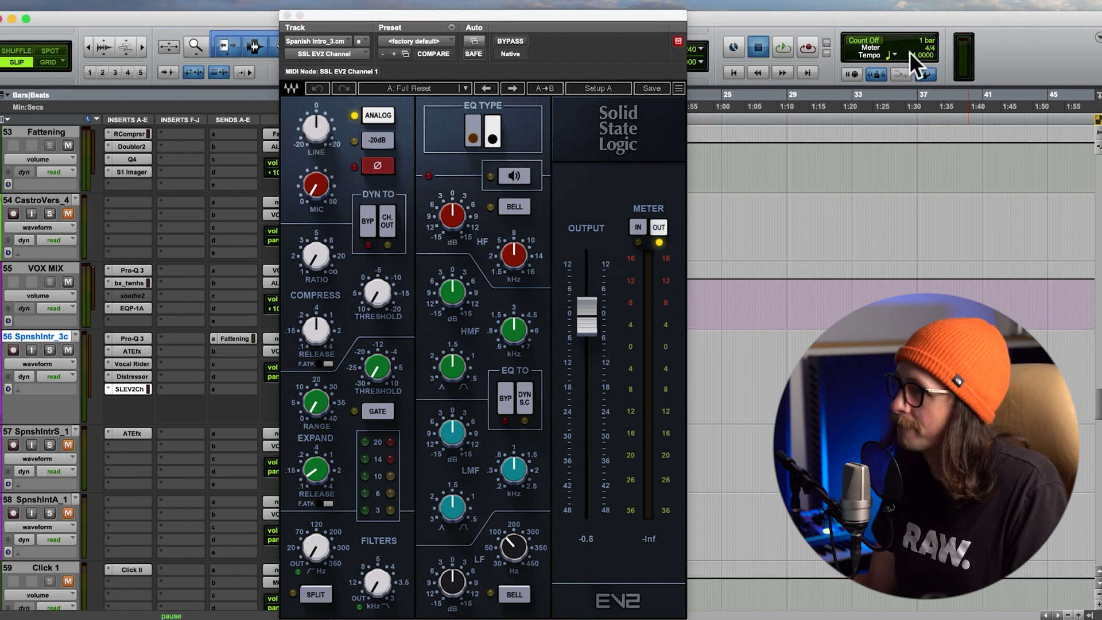
pyautogui.press('space')
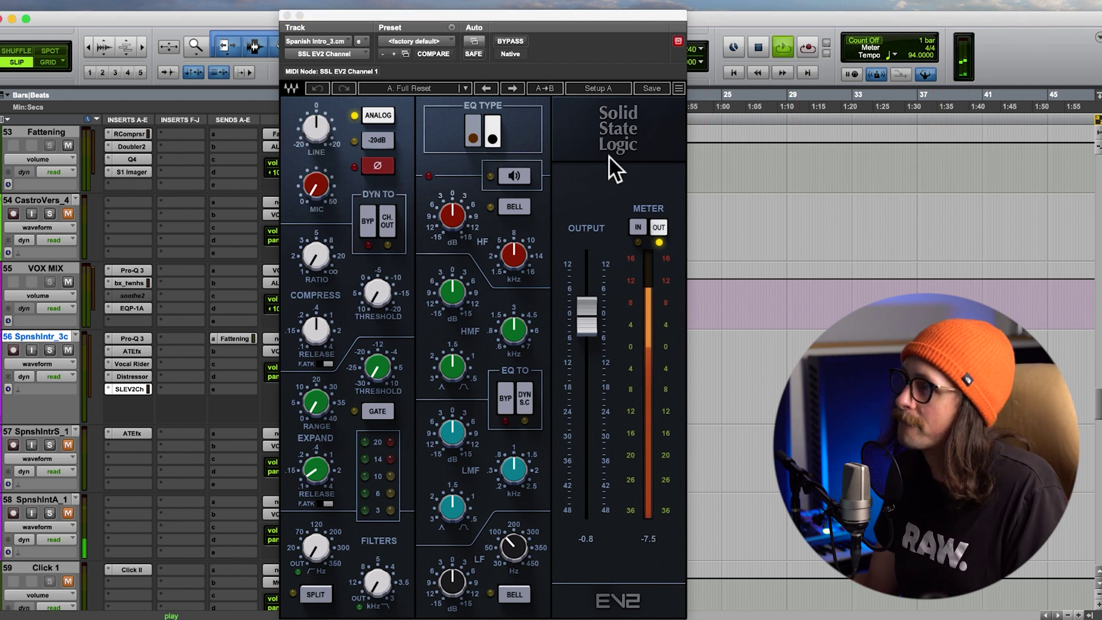
pyautogui.click(473, 140)
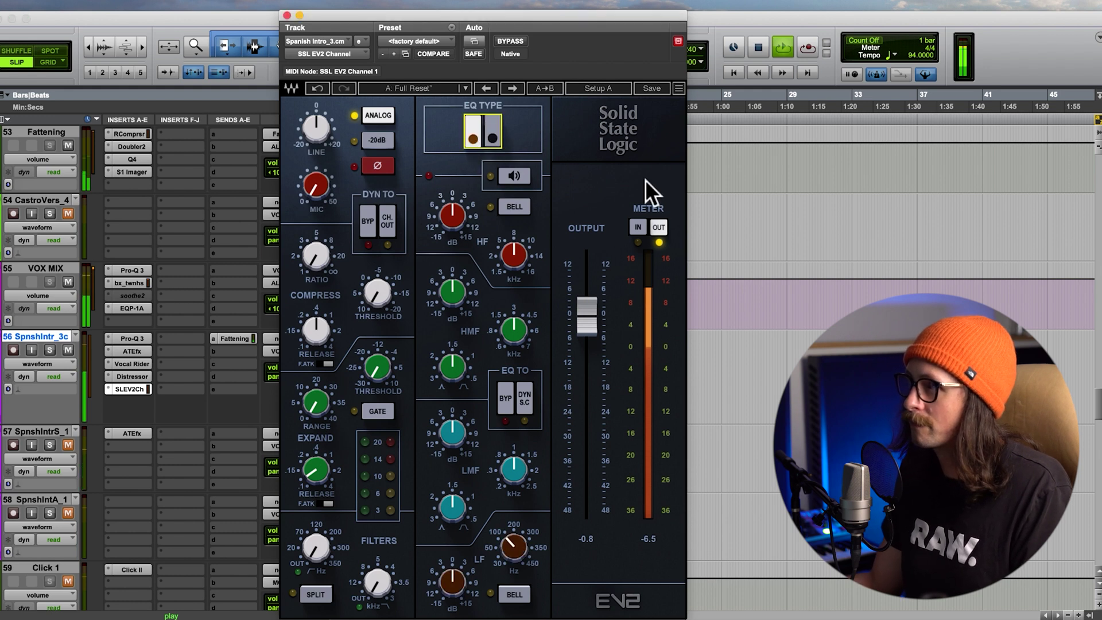
pyautogui.moveTo(453, 231); pyautogui.dragTo(454, 155)
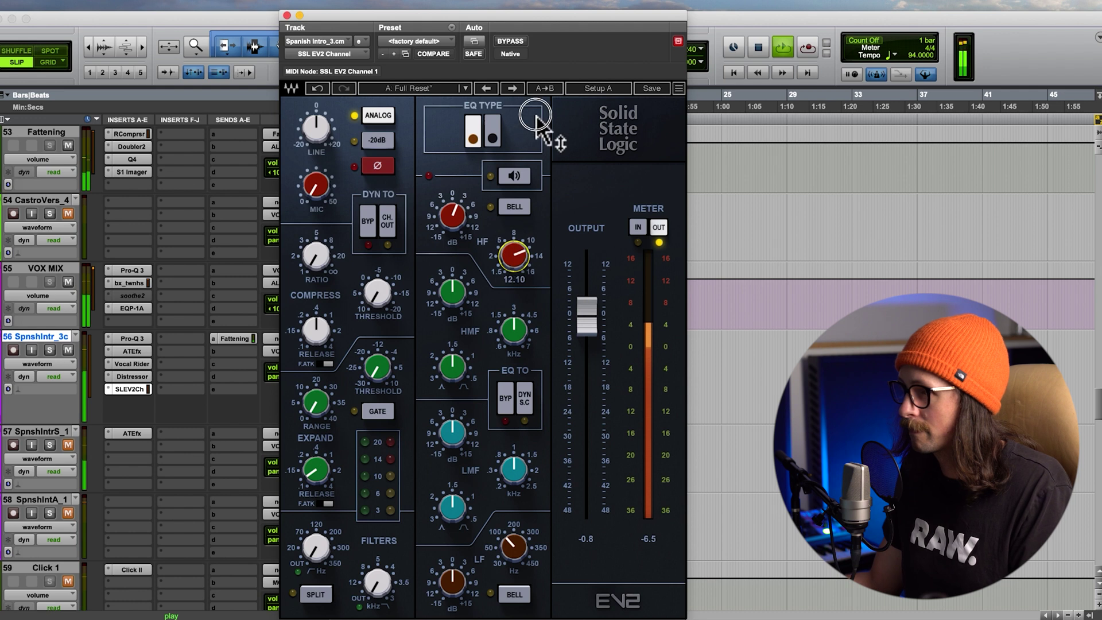
pyautogui.moveTo(523, 262)
pyautogui.mouseDown()
pyautogui.moveTo(520, 300)
pyautogui.moveTo(522, 270)
pyautogui.mouseUp()
pyautogui.click(451, 195)
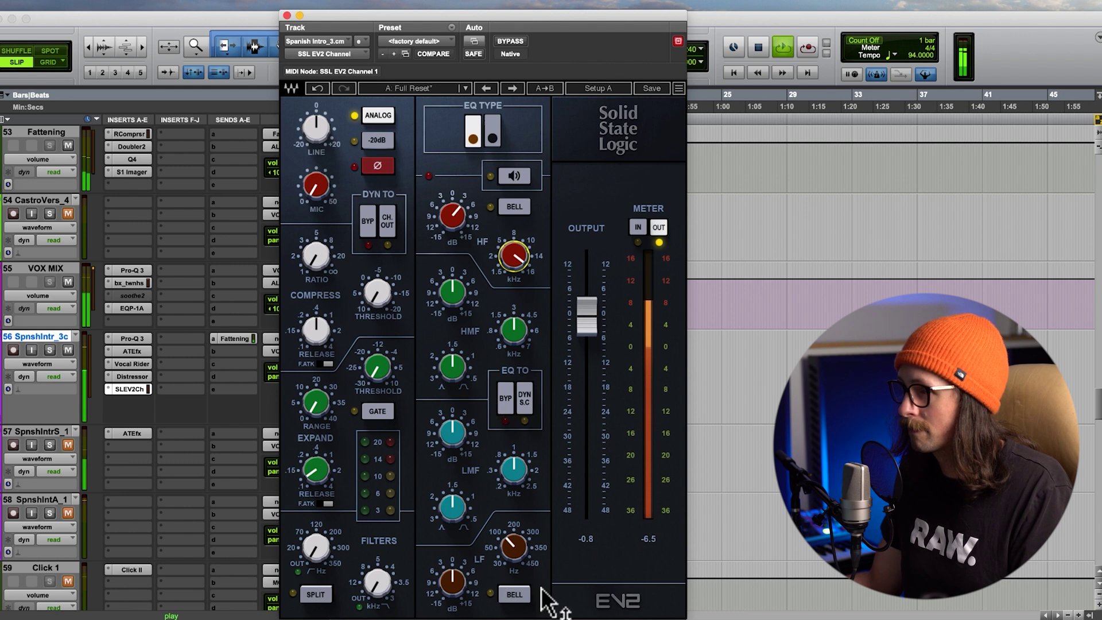
# Boost the LF band's gain, set the band to a bell shape and adjust its frequency.
pyautogui.click(441, 595)
pyautogui.moveTo(445, 602); pyautogui.dragTo(463, 571)
pyautogui.click(515, 595)
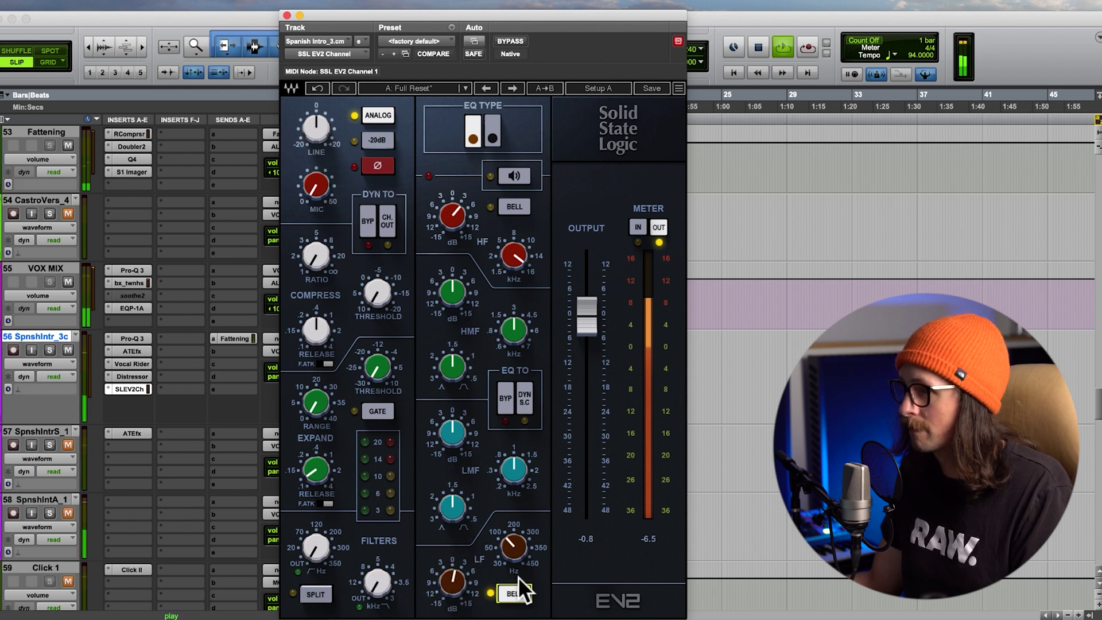
pyautogui.click(452, 571)
pyautogui.moveTo(511, 549); pyautogui.dragTo(514, 564)
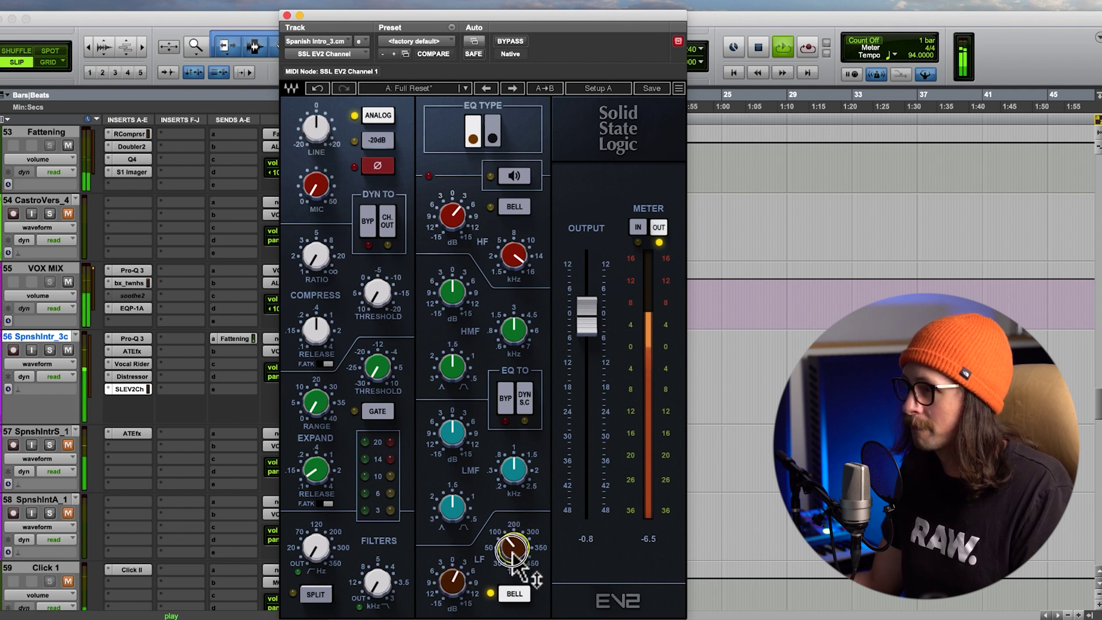
# Readjust the HF boost by ear, auditioning with the EQ section's speaker monitor switched on and then off.
pyautogui.click(527, 400)
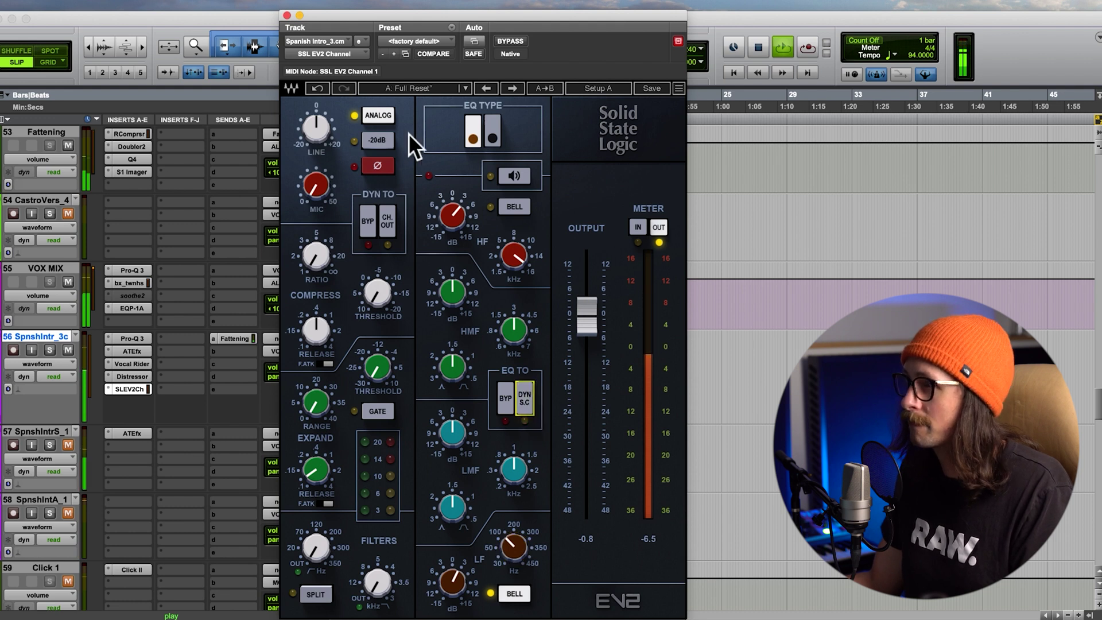
pyautogui.moveTo(454, 207); pyautogui.dragTo(450, 253)
pyautogui.click(518, 181)
pyautogui.click(517, 178)
pyautogui.moveTo(463, 211); pyautogui.dragTo(452, 234)
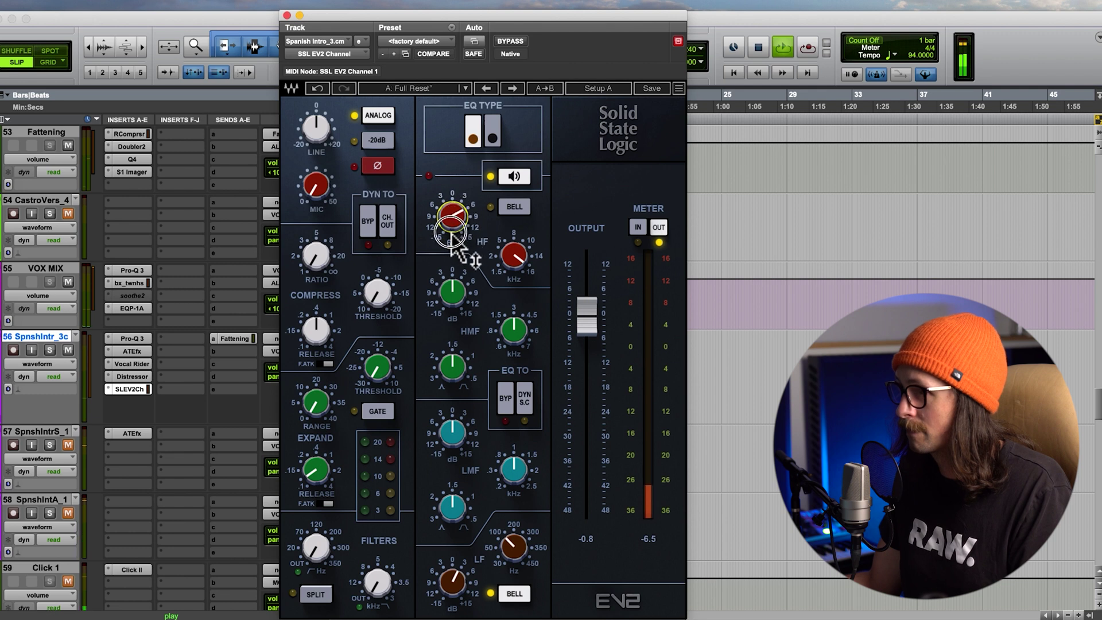
pyautogui.click(513, 175)
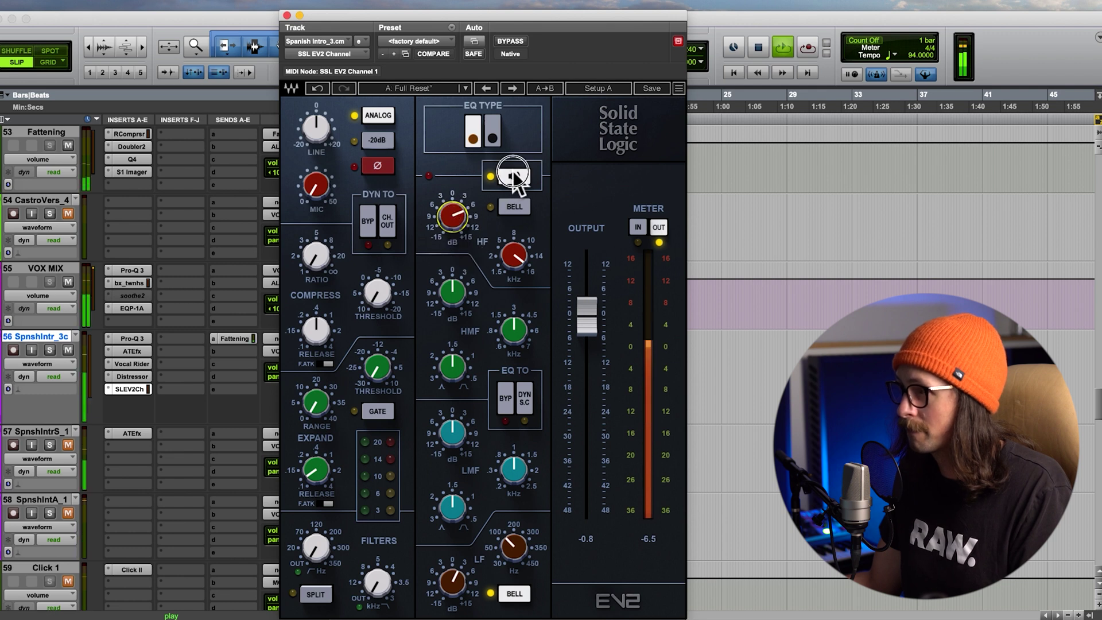
pyautogui.click(512, 255)
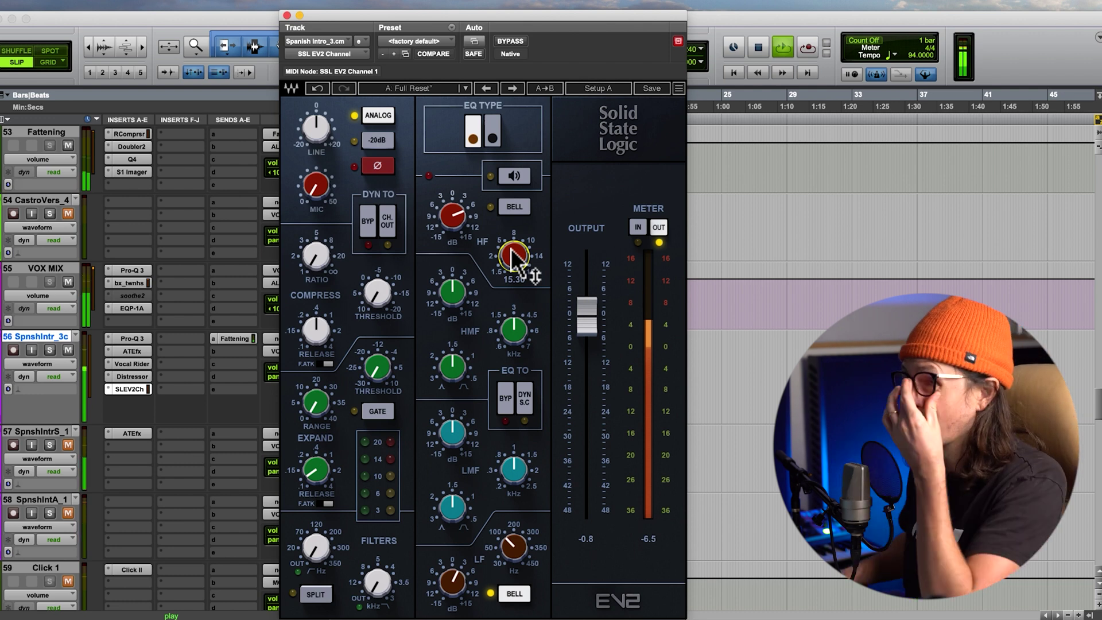
pyautogui.moveTo(459, 219); pyautogui.dragTo(445, 286)
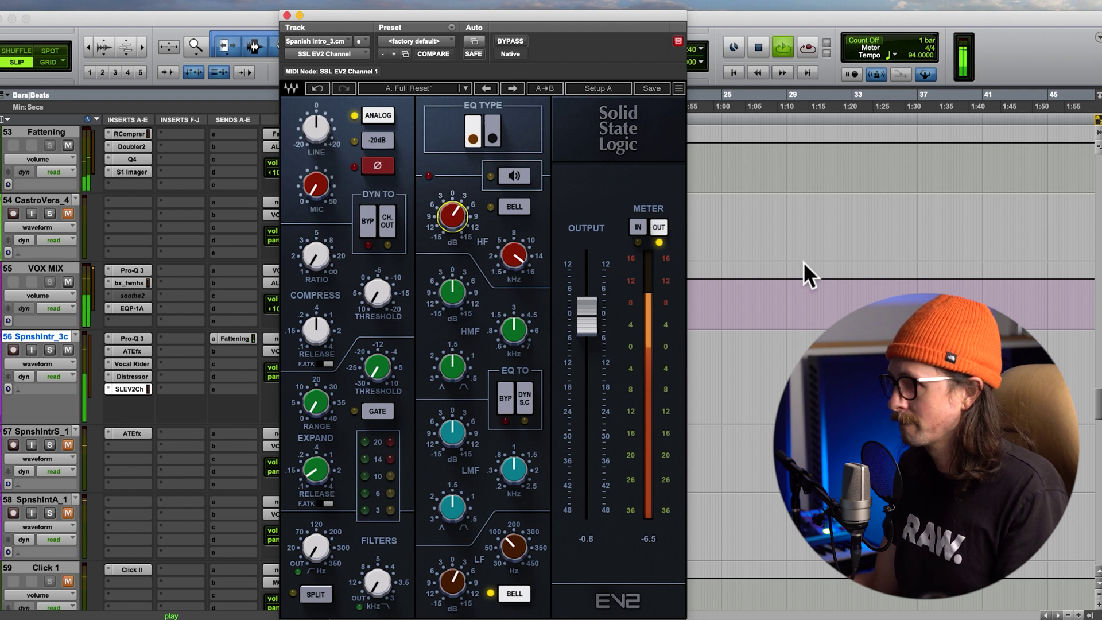
# Raise the HMF frequency toward the upper end of its range, boost the band about 2 dB and increase its Q setting.
pyautogui.moveTo(509, 330); pyautogui.dragTo(509, 369)
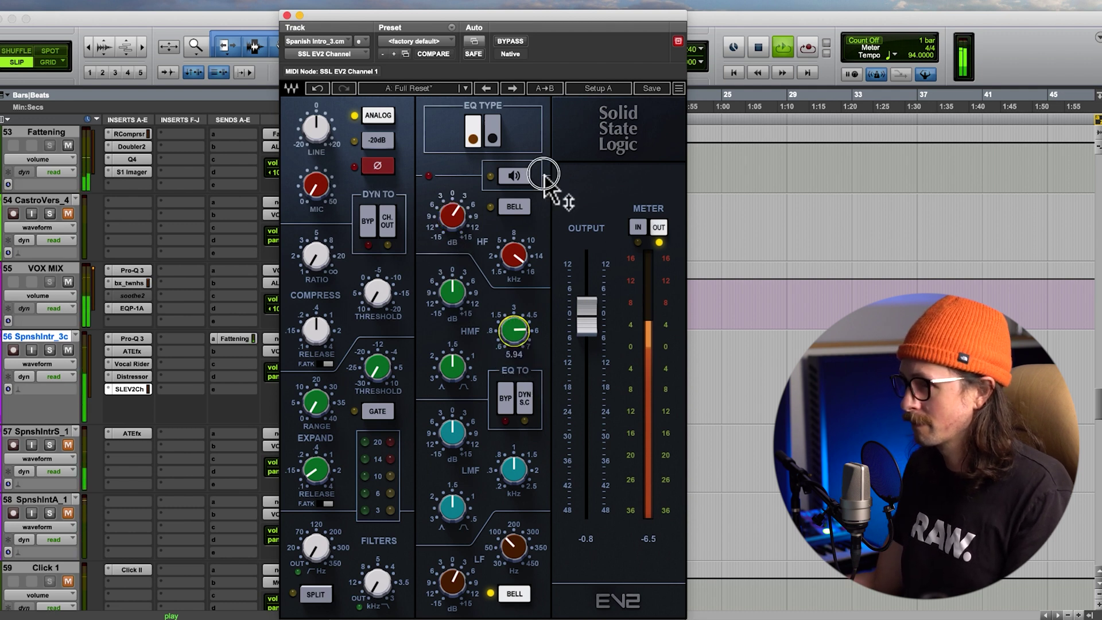
pyautogui.moveTo(455, 315); pyautogui.dragTo(456, 222)
pyautogui.moveTo(455, 370); pyautogui.dragTo(473, 348)
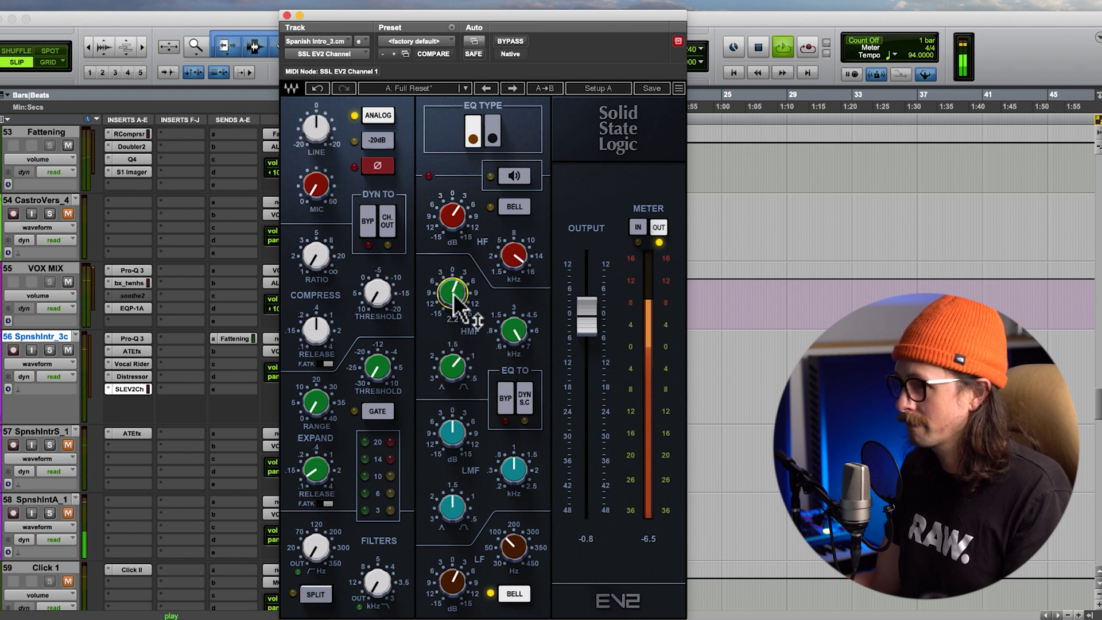
# Sweep the LMF band with a strong boost to about 0.8 kHz, and set its gain to a 0.8 dB cut.
pyautogui.click(463, 439)
pyautogui.moveTo(514, 472); pyautogui.dragTo(519, 499)
pyautogui.scroll(5, 475, 463)
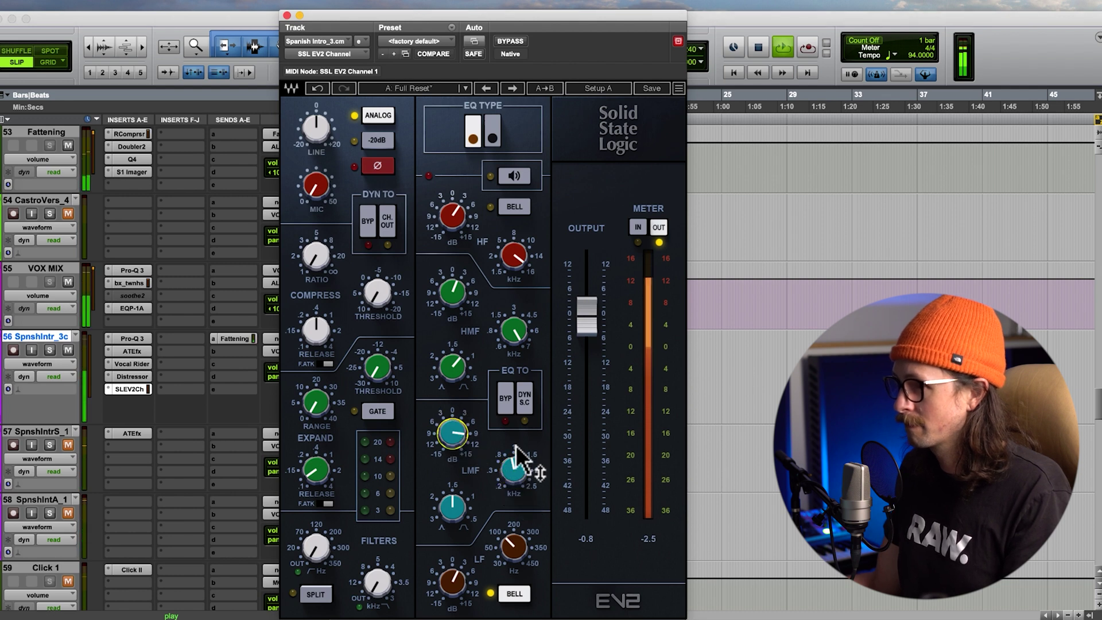
pyautogui.click(513, 471)
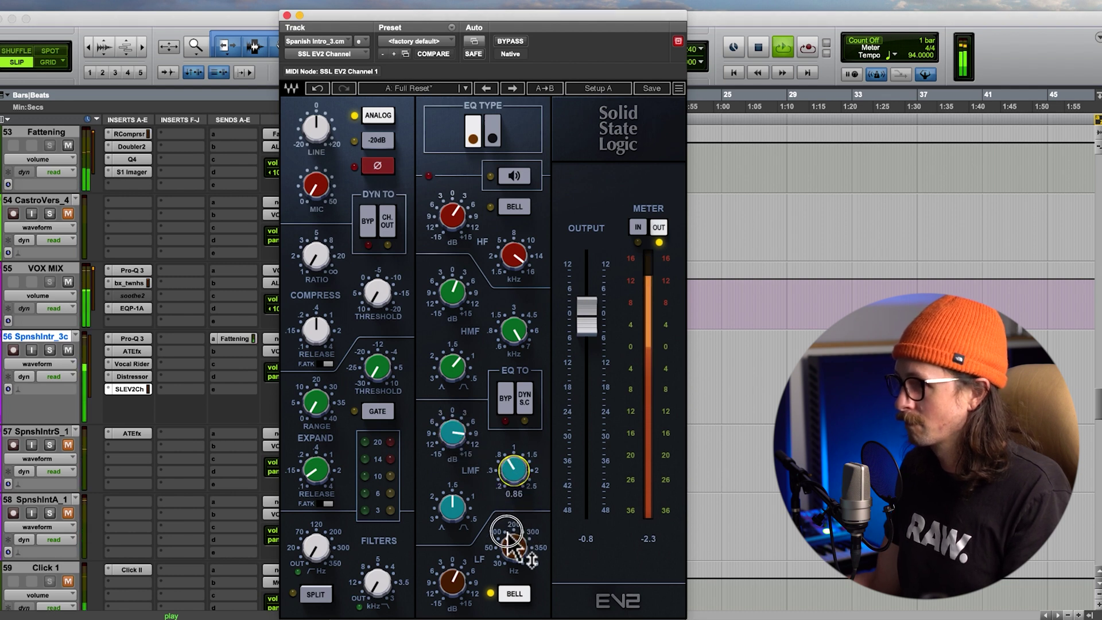
pyautogui.scroll(-2, 505, 571)
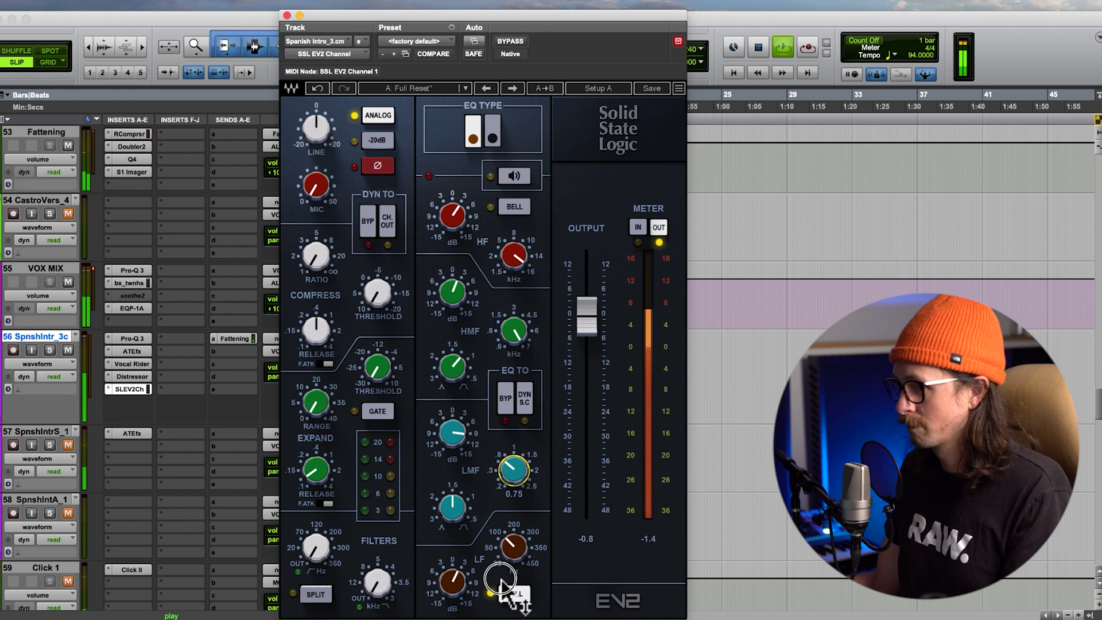
pyautogui.click(504, 592)
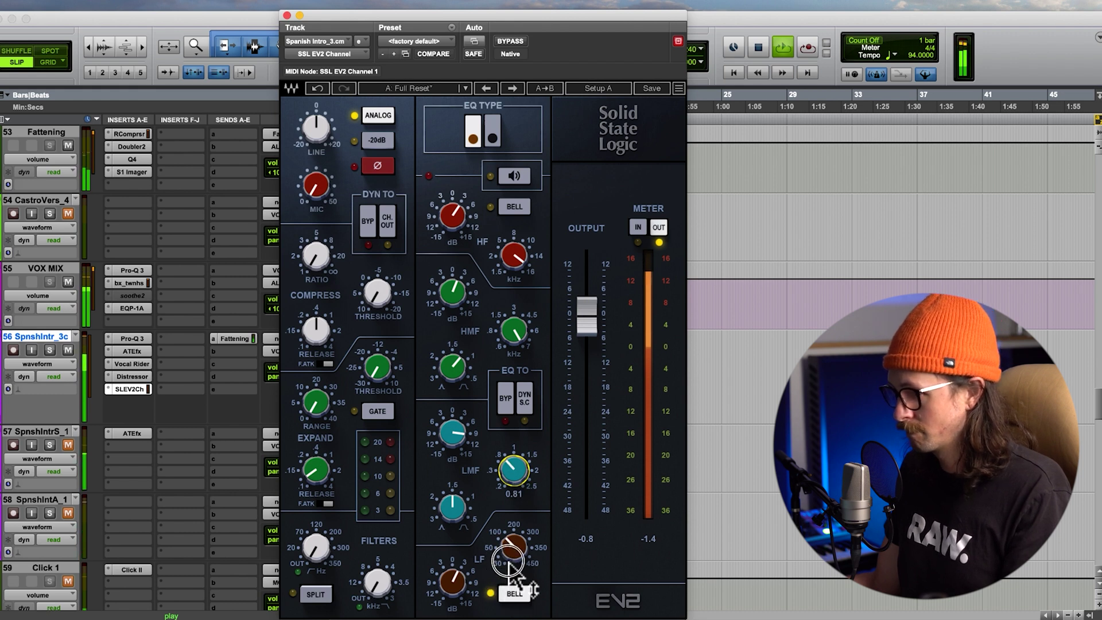
pyautogui.moveTo(453, 435); pyautogui.dragTo(450, 598)
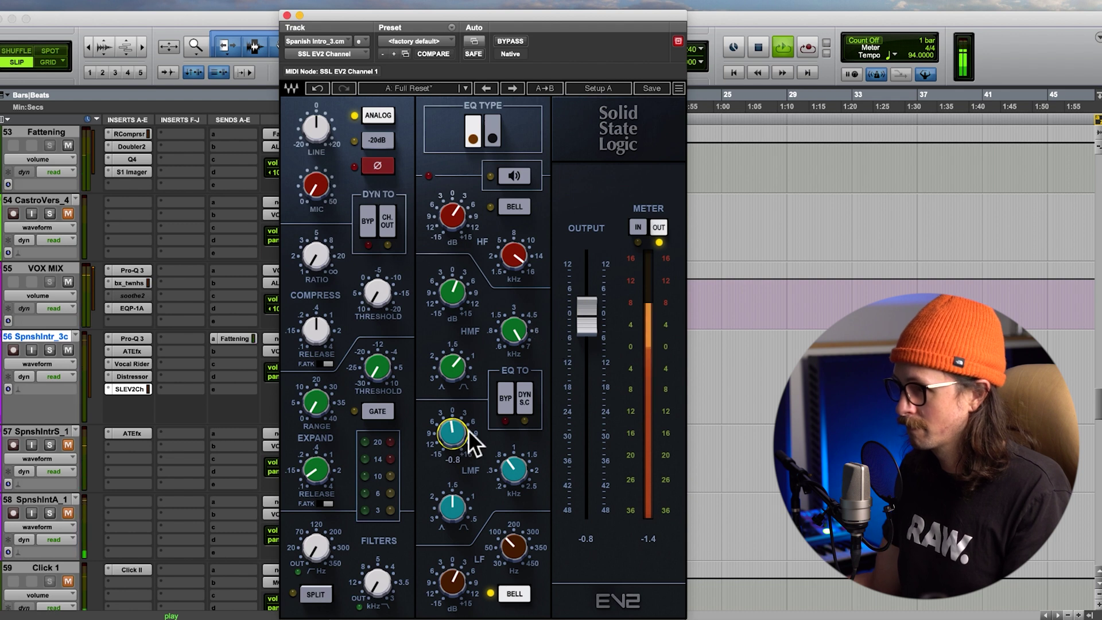
pyautogui.scroll(3, 455, 425)
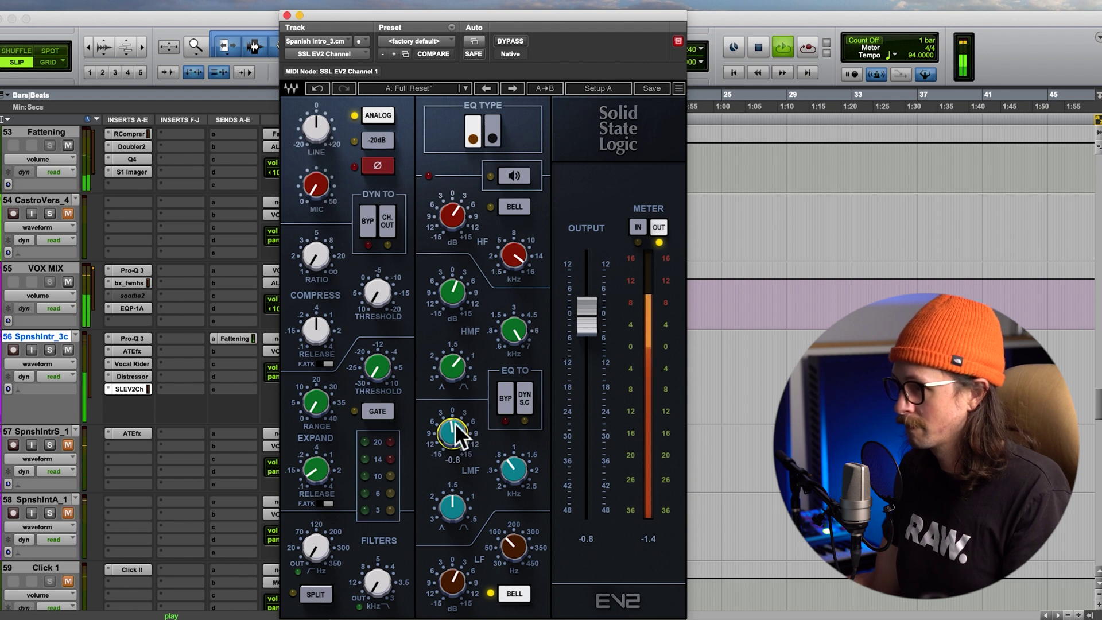
# Compare the vocal with the SSL EV2 Channel bypassed and active, and stop playback.
pyautogui.click(508, 39)
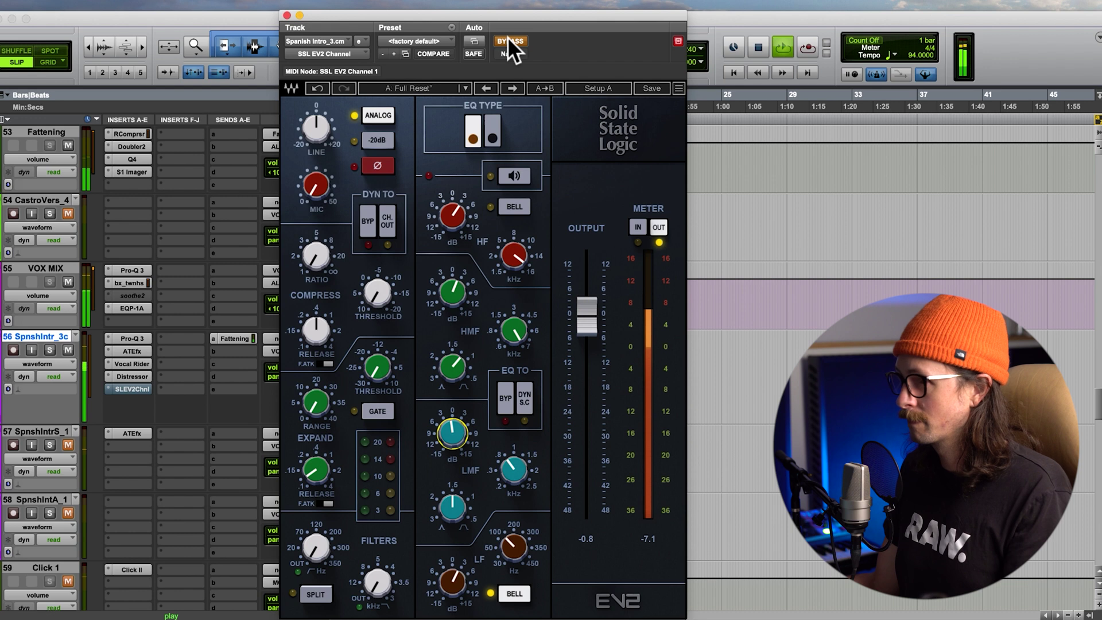
pyautogui.click(508, 40)
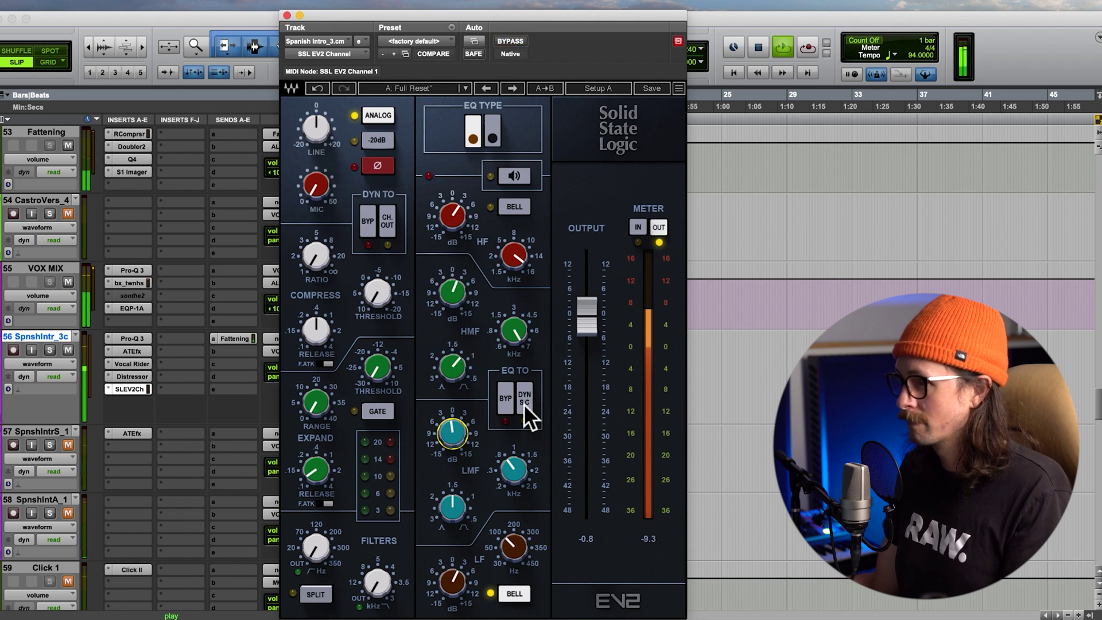
pyautogui.press('space')
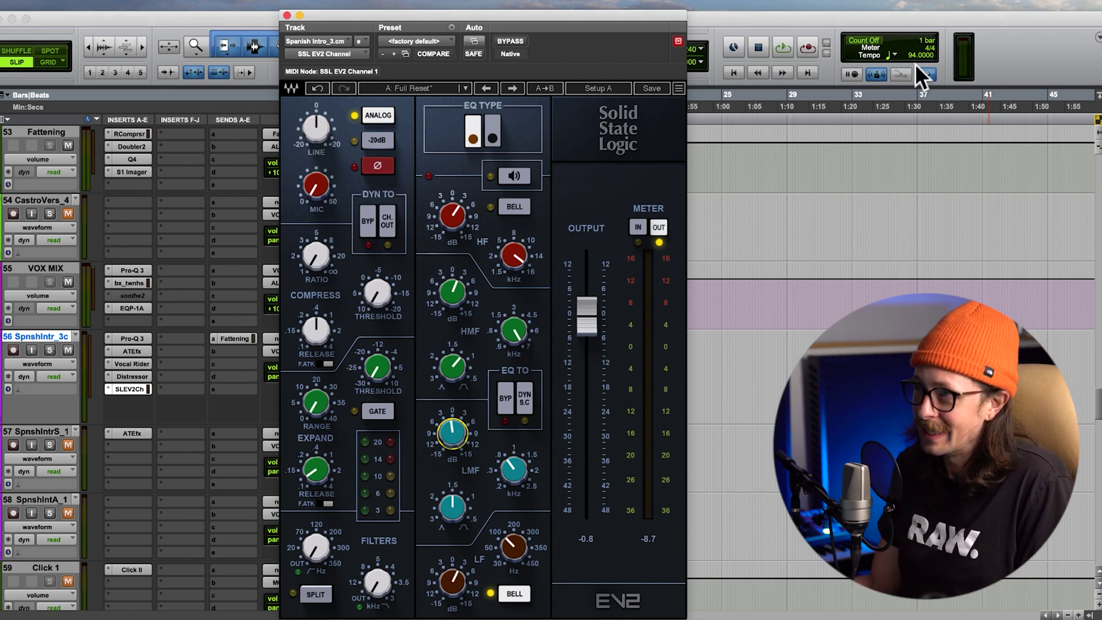
# Switch the EQ type between black and brown to compare the two, ending on brown.
pyautogui.click(733, 210)
pyautogui.click(493, 129)
pyautogui.click(473, 125)
pyautogui.click(492, 132)
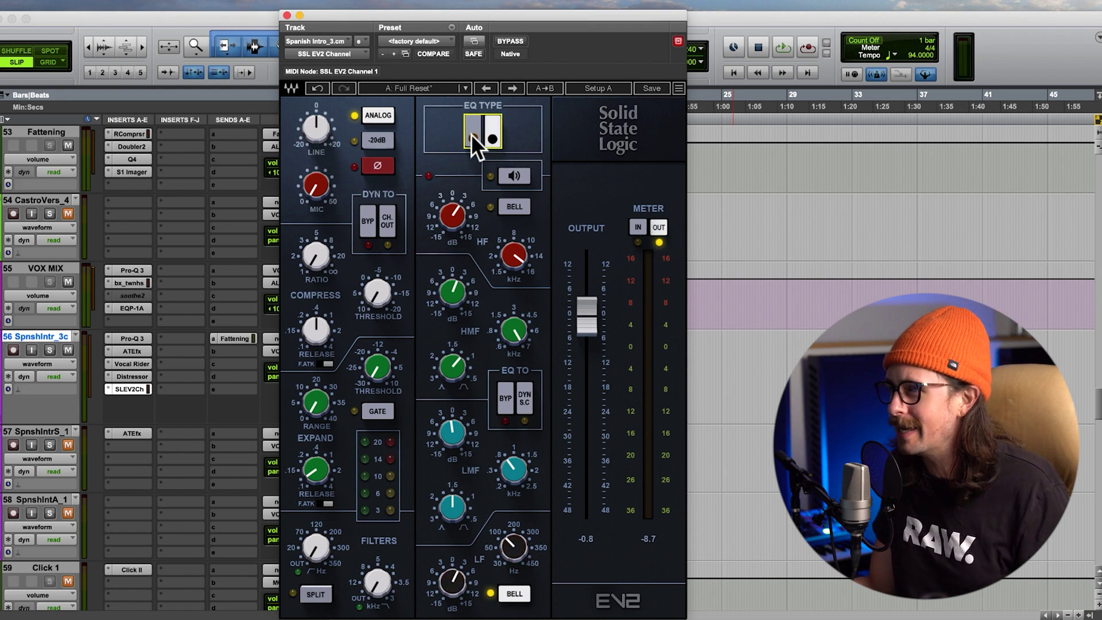
pyautogui.click(481, 142)
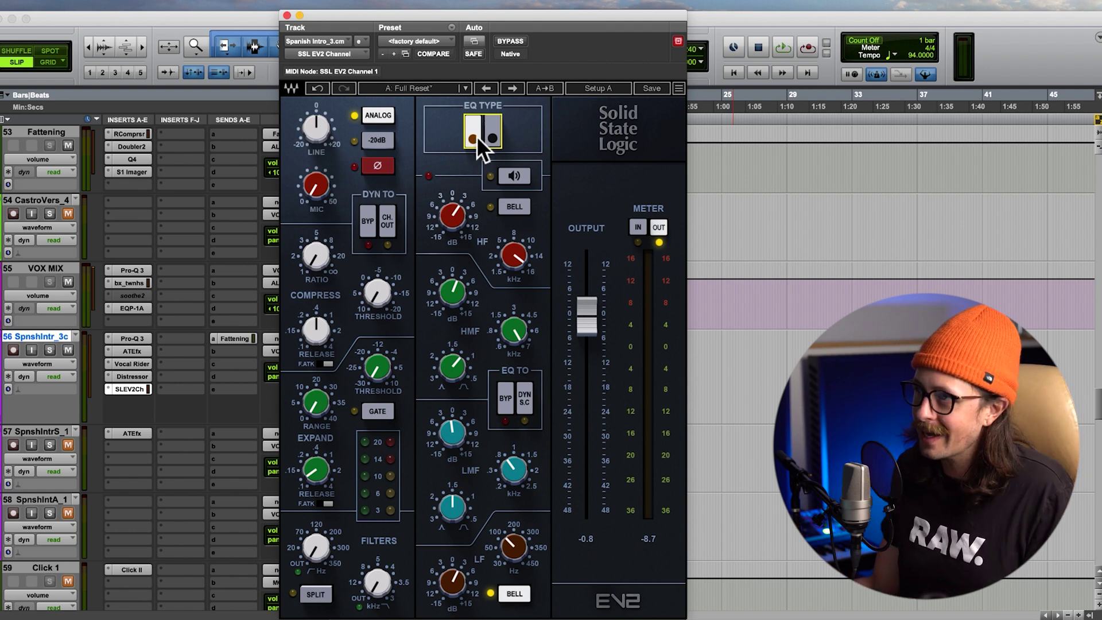
# Toggle the EQ type to black and back to brown twice to demonstrate both EQ versions.
pyautogui.click(492, 138)
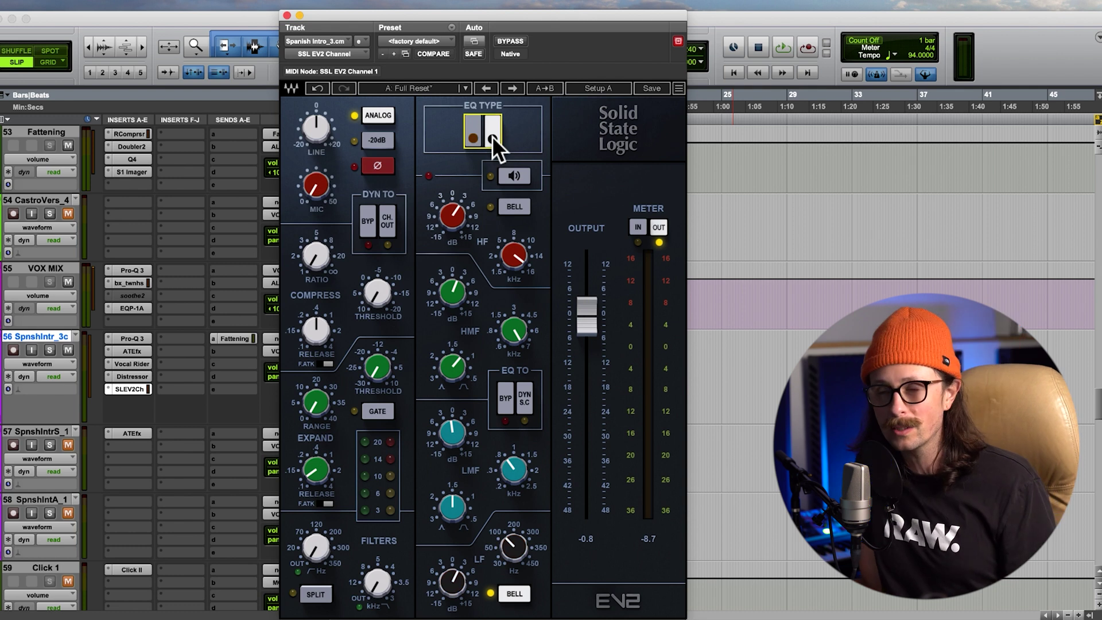
pyautogui.click(472, 139)
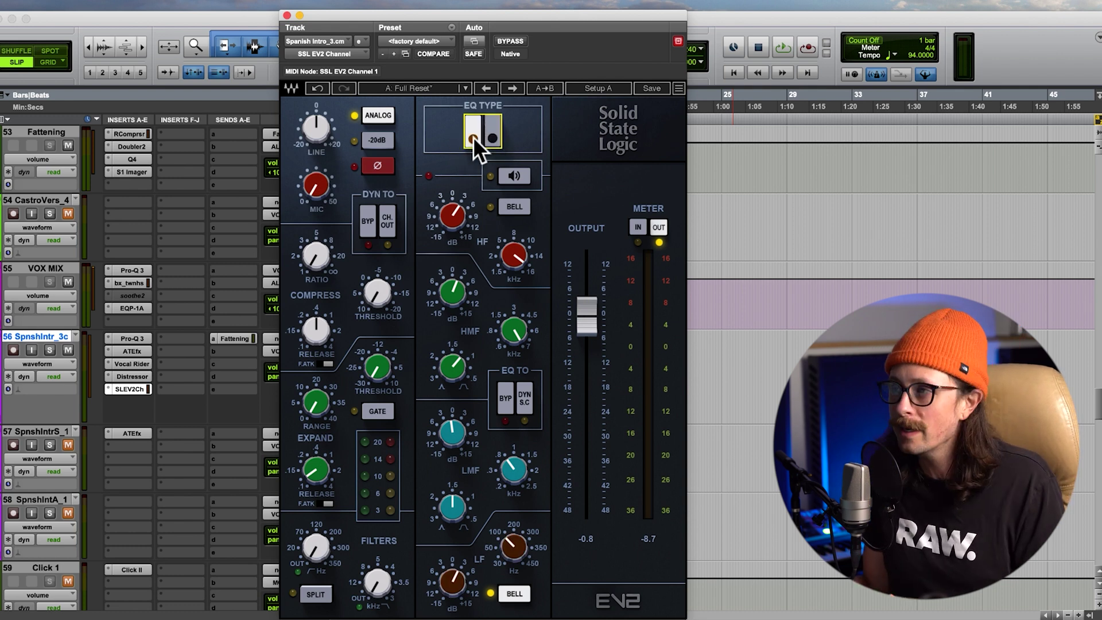
pyautogui.click(498, 135)
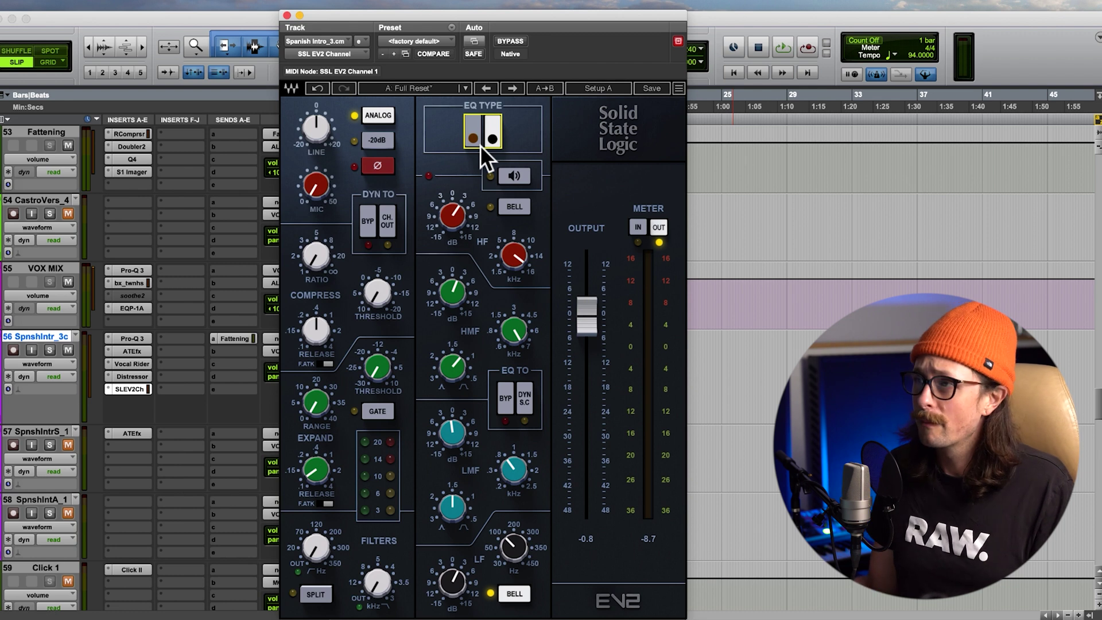
pyautogui.click(480, 146)
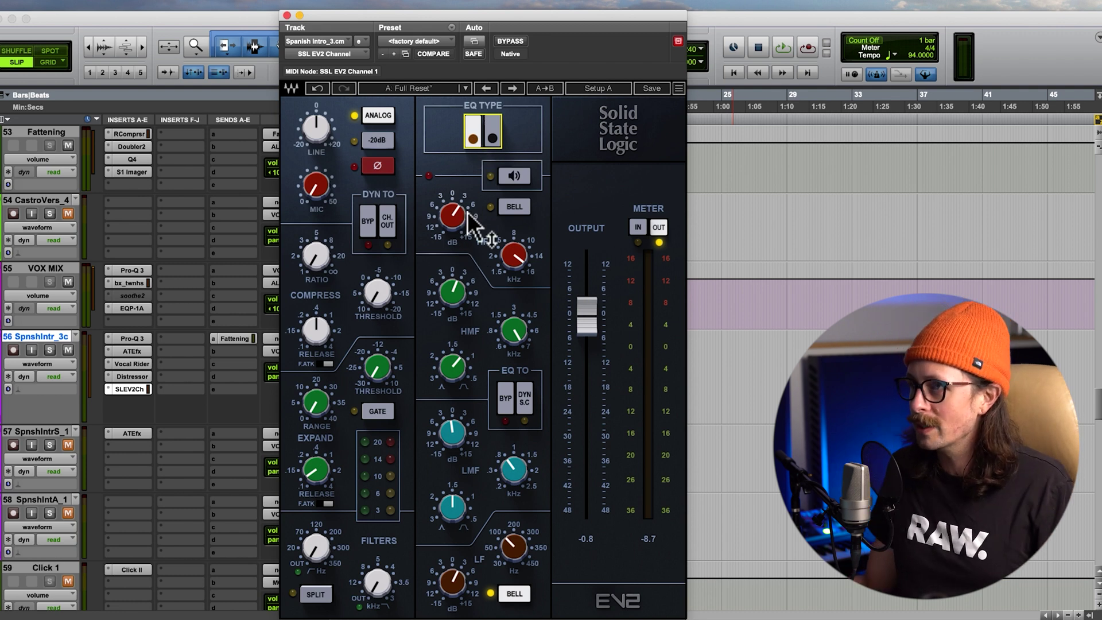
# Review the frequency of the HF band and the frequency, gain and Q of the HMF band.
pyautogui.moveTo(521, 253)
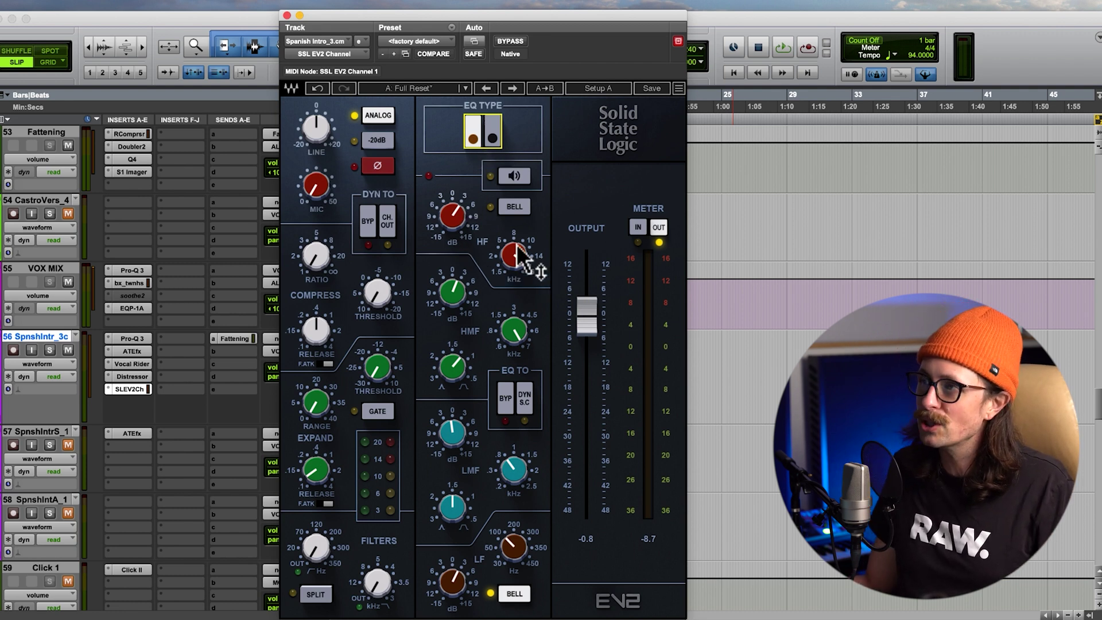
pyautogui.click(519, 258)
pyautogui.click(514, 328)
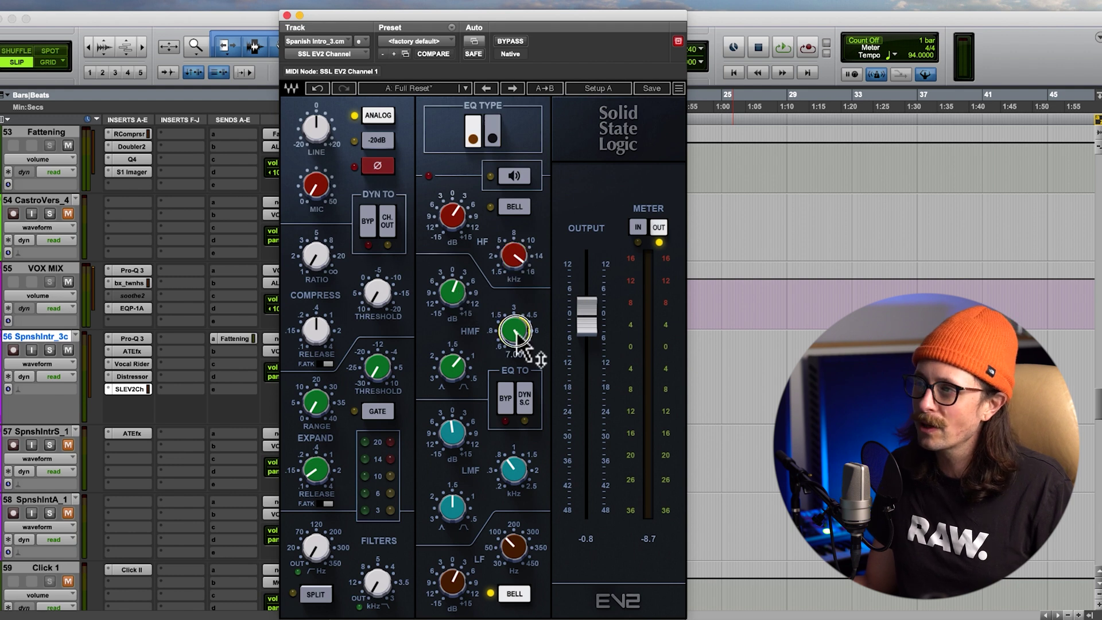
pyautogui.click(455, 291)
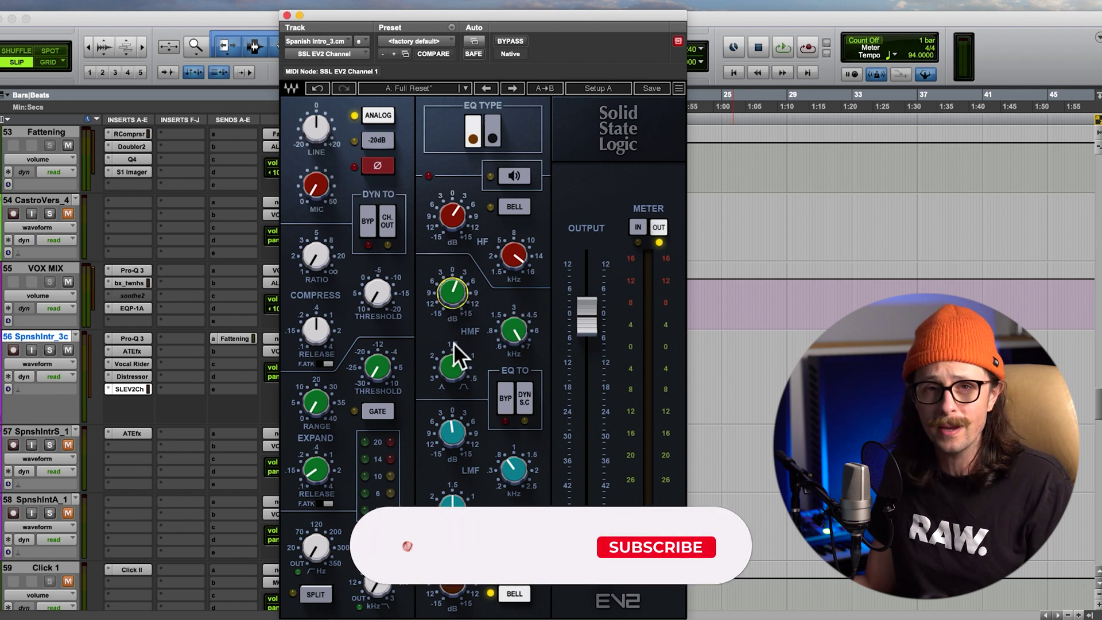
pyautogui.click(456, 370)
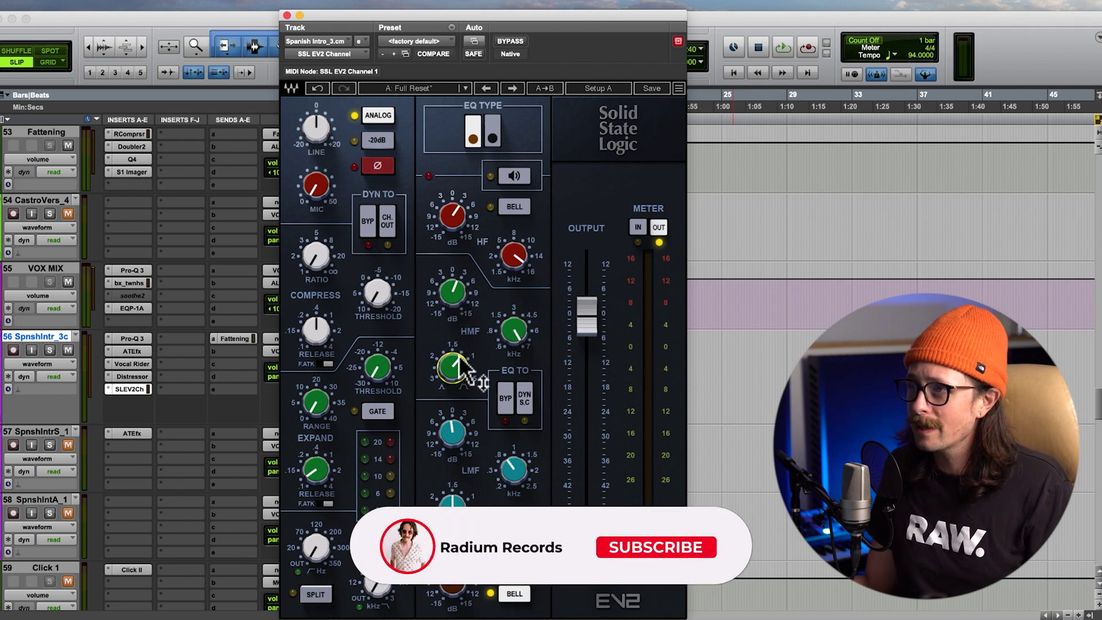
# Review the LMF gain and frequency and the LF band settings, toggling the LF bell off and on.
pyautogui.click(453, 433)
pyautogui.click(515, 477)
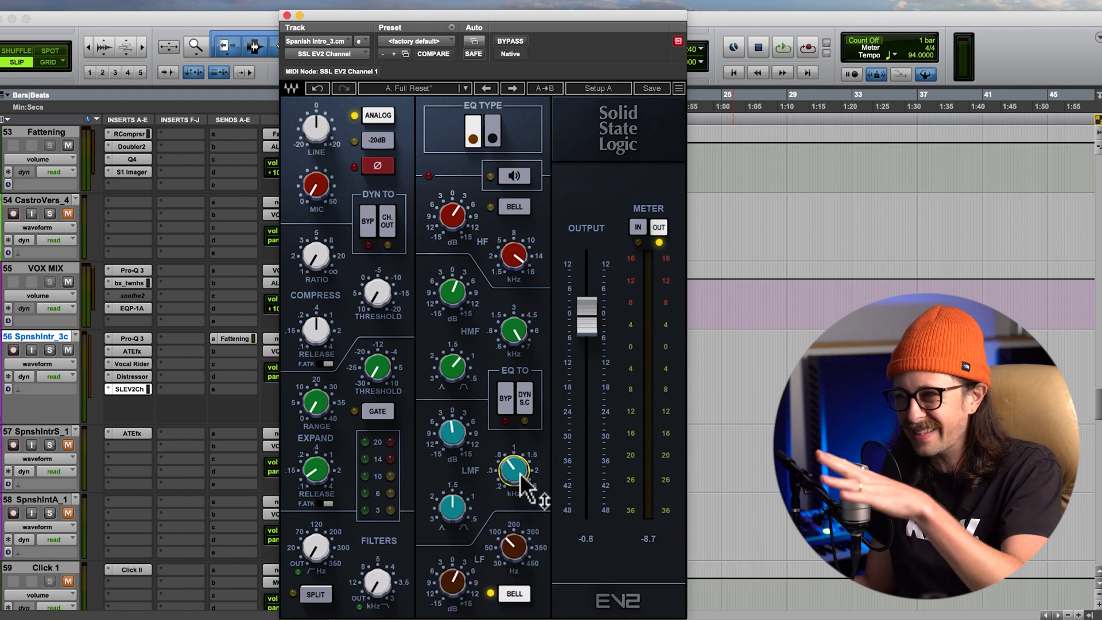
pyautogui.moveTo(521, 473)
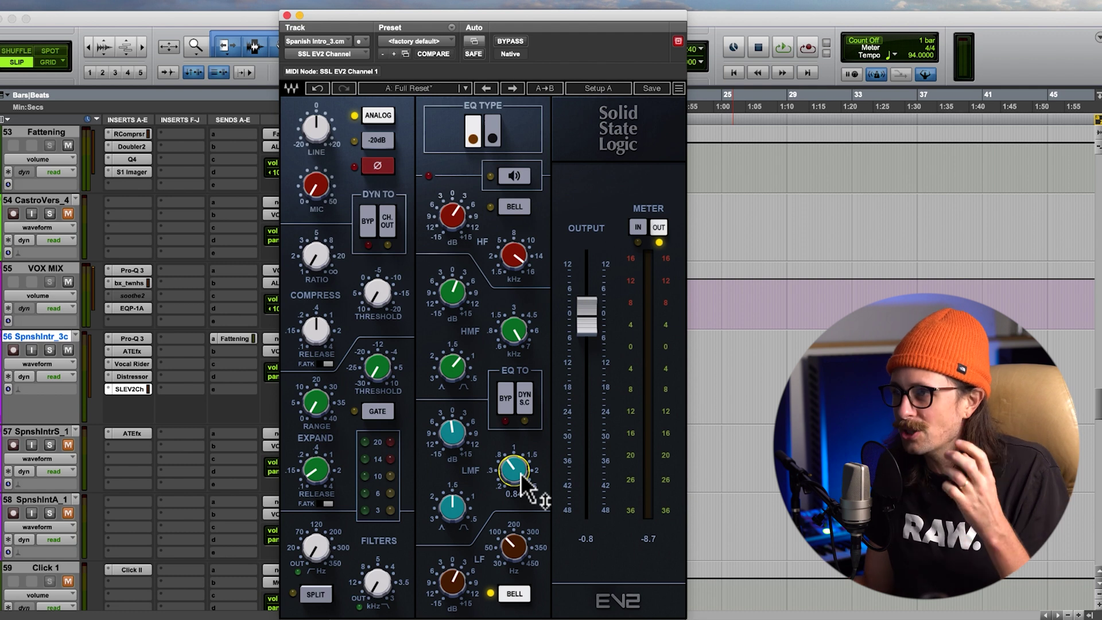
pyautogui.click(520, 548)
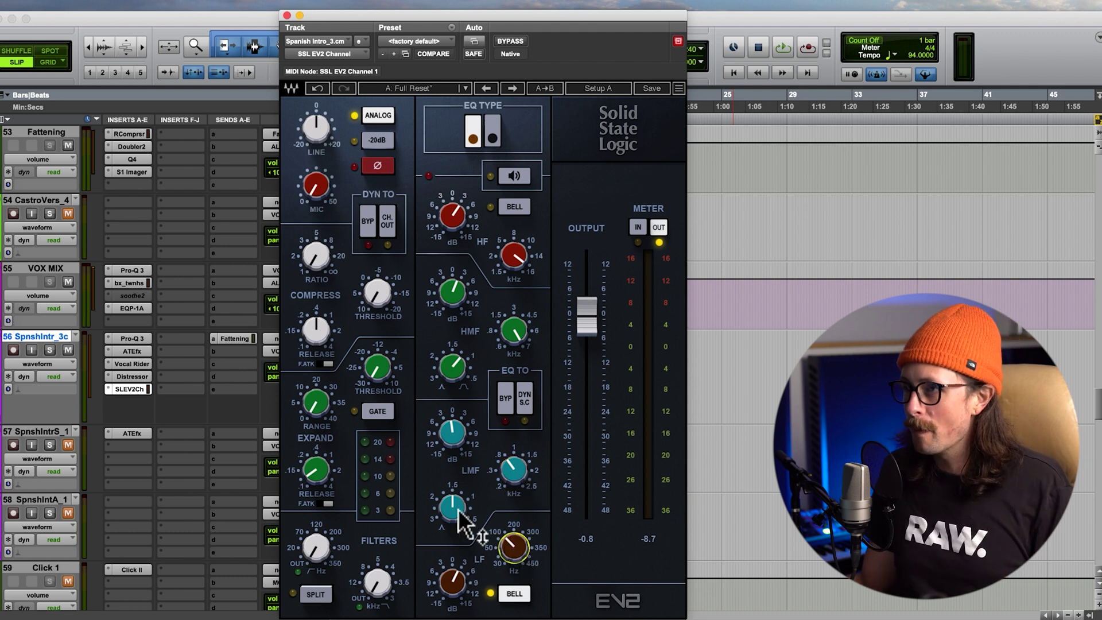
pyautogui.click(516, 596)
pyautogui.click(516, 596)
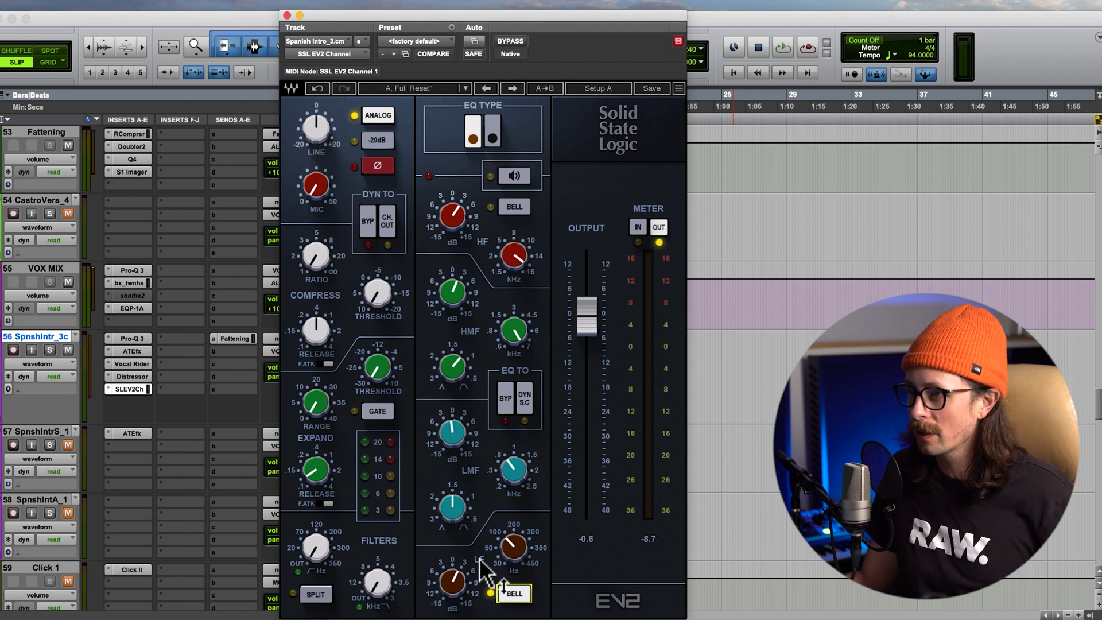
pyautogui.moveTo(457, 583); pyautogui.dragTo(456, 576)
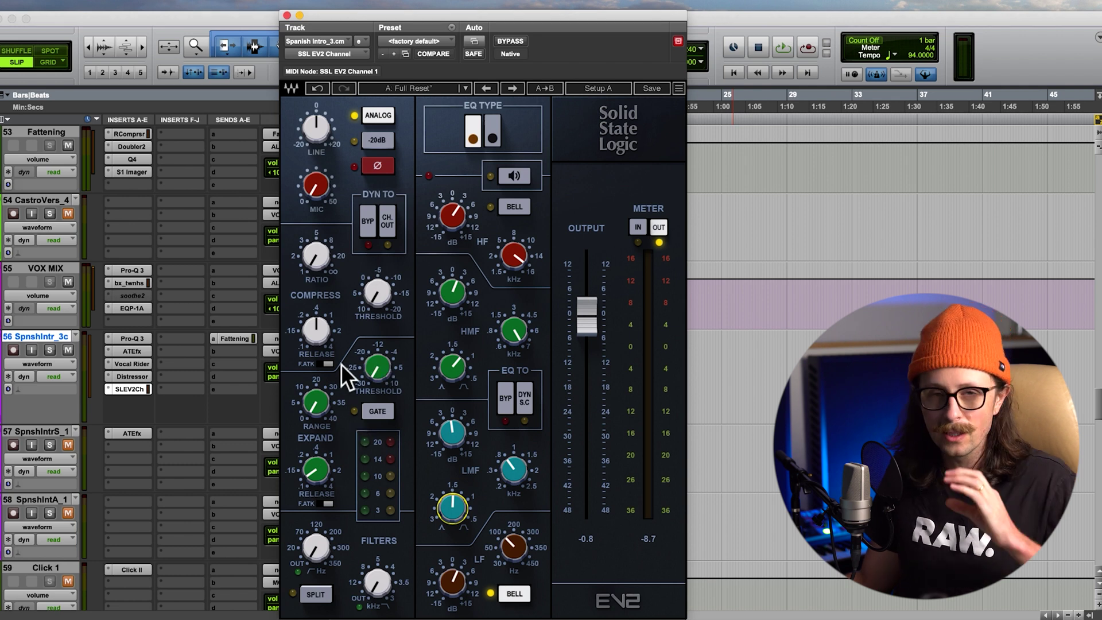
# Play the vocal, lower the output fader to -1.3 dB, and shorten the compressor release with fast attack enabled.
pyautogui.press('space')
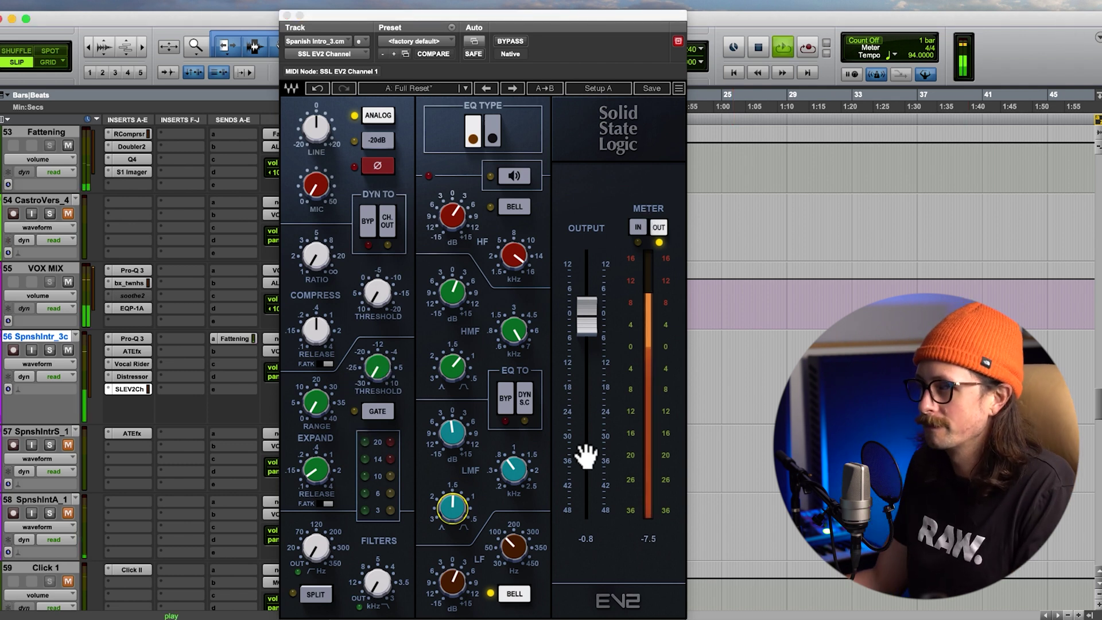
pyautogui.moveTo(581, 318); pyautogui.dragTo(581, 318)
pyautogui.moveTo(321, 319); pyautogui.dragTo(316, 366)
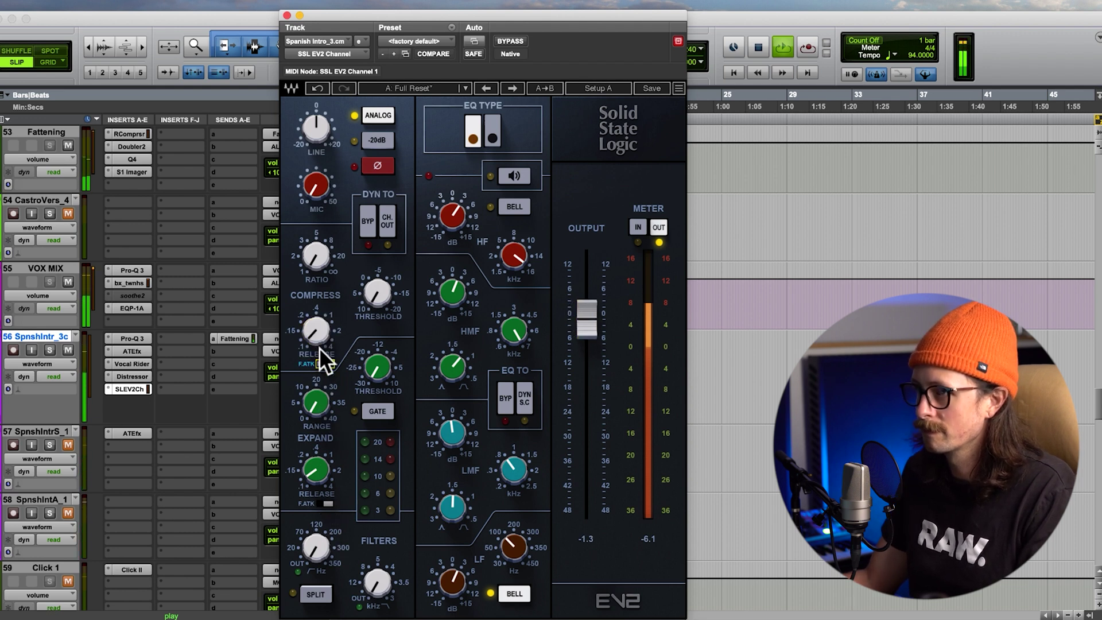
# Raise the compressor ratio to about 2, lower the threshold slightly past -5 dB, shorten the release further and stop playback.
pyautogui.moveTo(319, 259); pyautogui.dragTo(286, 149)
pyautogui.moveTo(394, 308); pyautogui.dragTo(374, 283)
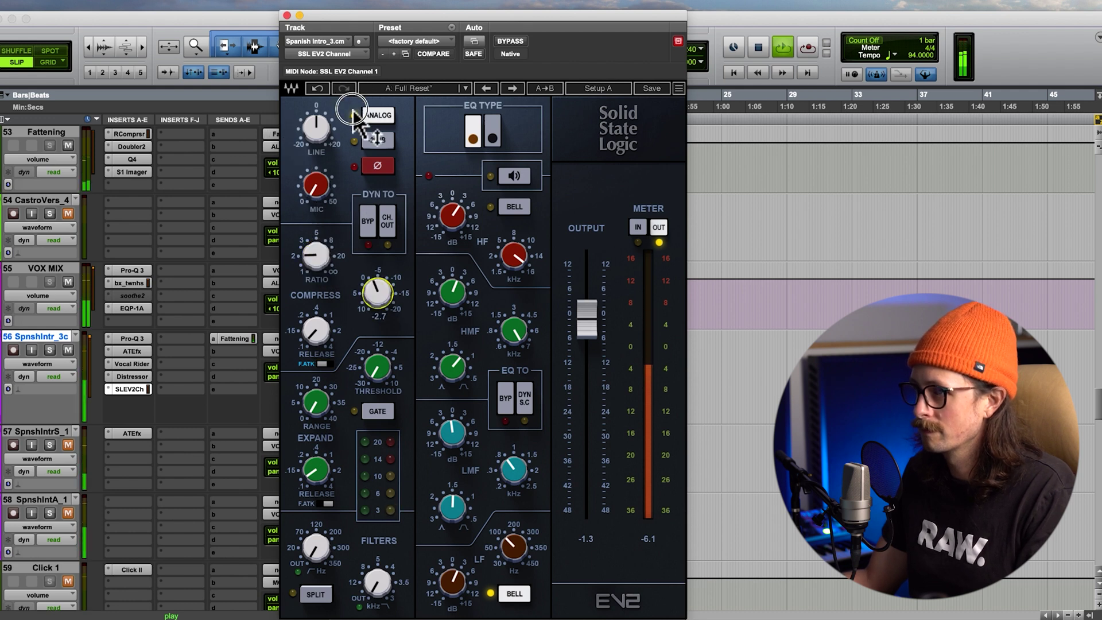
pyautogui.moveTo(381, 295); pyautogui.dragTo(382, 349)
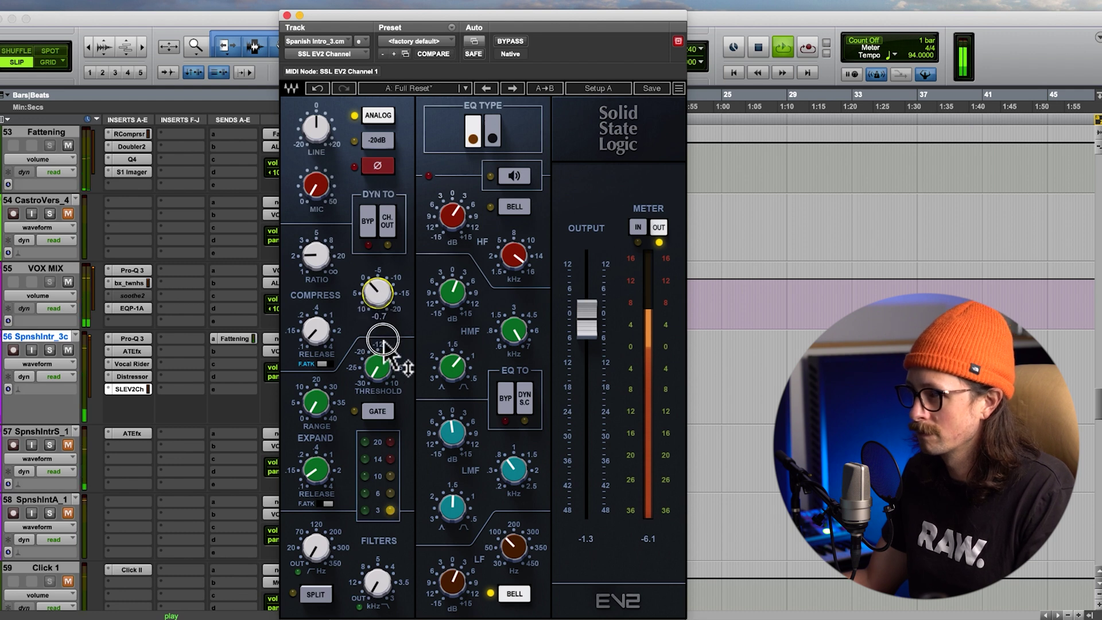
pyautogui.moveTo(310, 241); pyautogui.dragTo(316, 301)
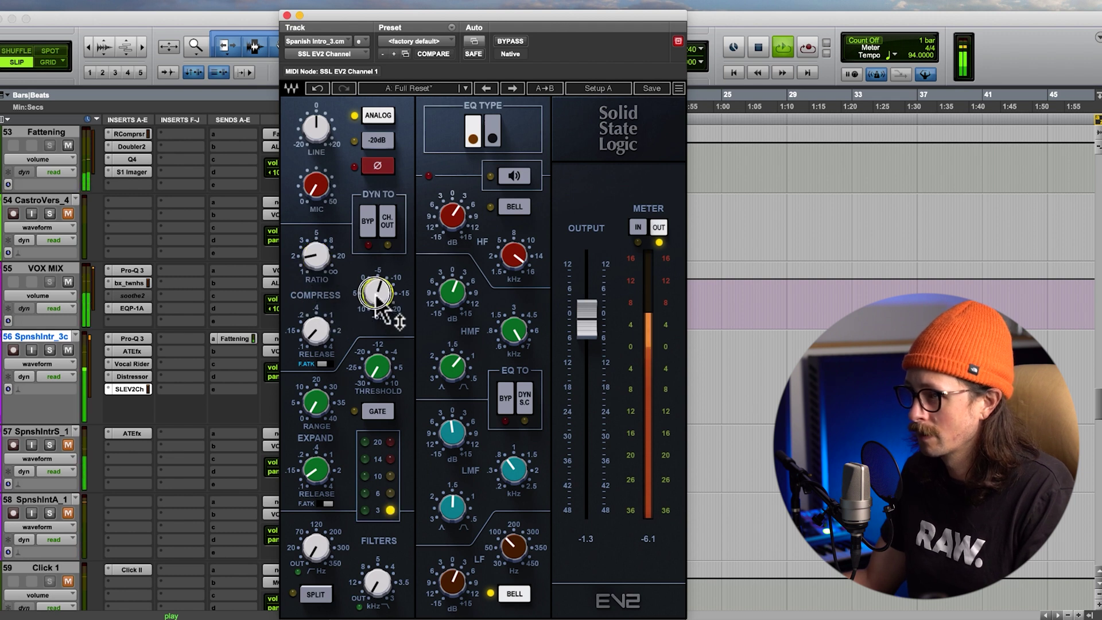
pyautogui.moveTo(318, 341)
pyautogui.mouseDown()
pyautogui.moveTo(315, 291)
pyautogui.moveTo(315, 332)
pyautogui.moveTo(301, 287)
pyautogui.moveTo(307, 325)
pyautogui.mouseUp()
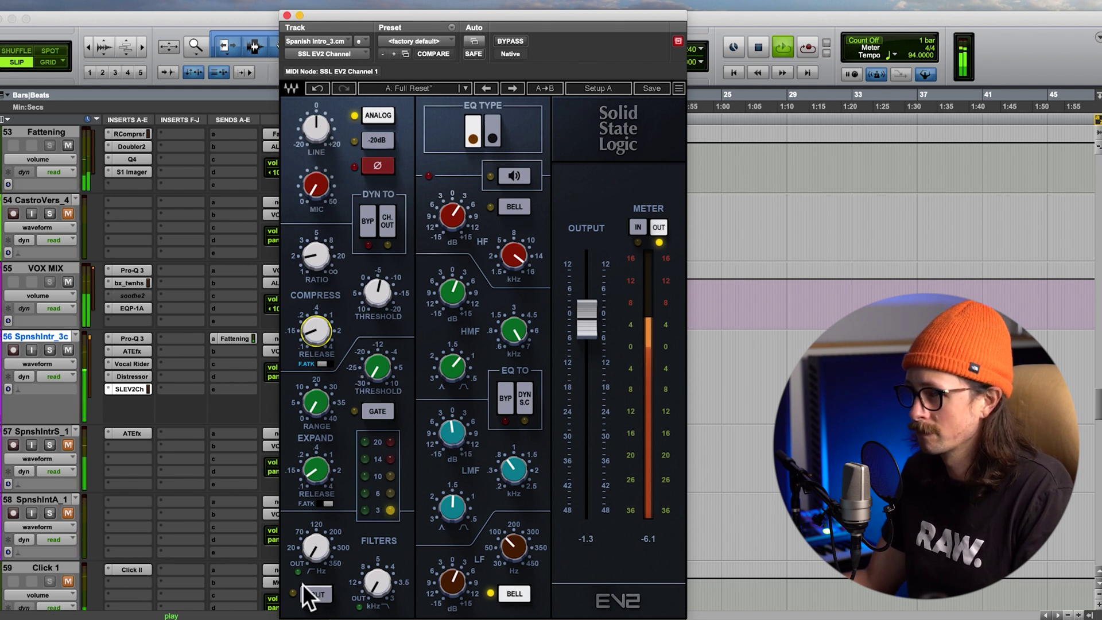
pyautogui.press('space')
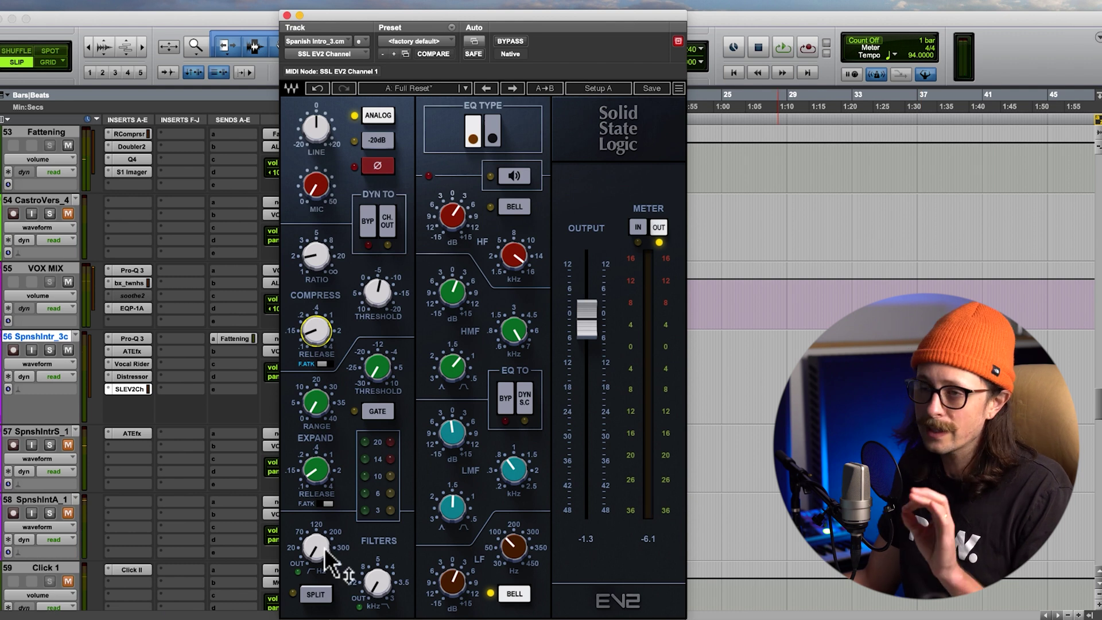
# Enable Split with the high-pass filter set between 70 and 120 Hz, and review the compressor's ratio and threshold.
pyautogui.click(315, 594)
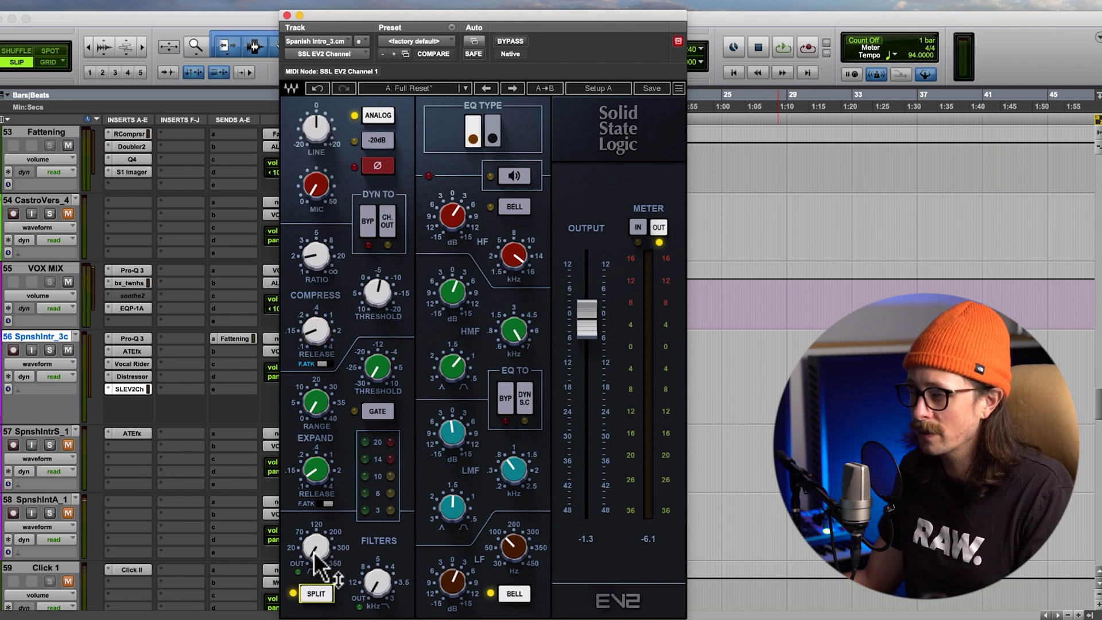
pyautogui.moveTo(323, 533)
pyautogui.mouseDown()
pyautogui.moveTo(287, 332)
pyautogui.moveTo(280, 341)
pyautogui.mouseUp()
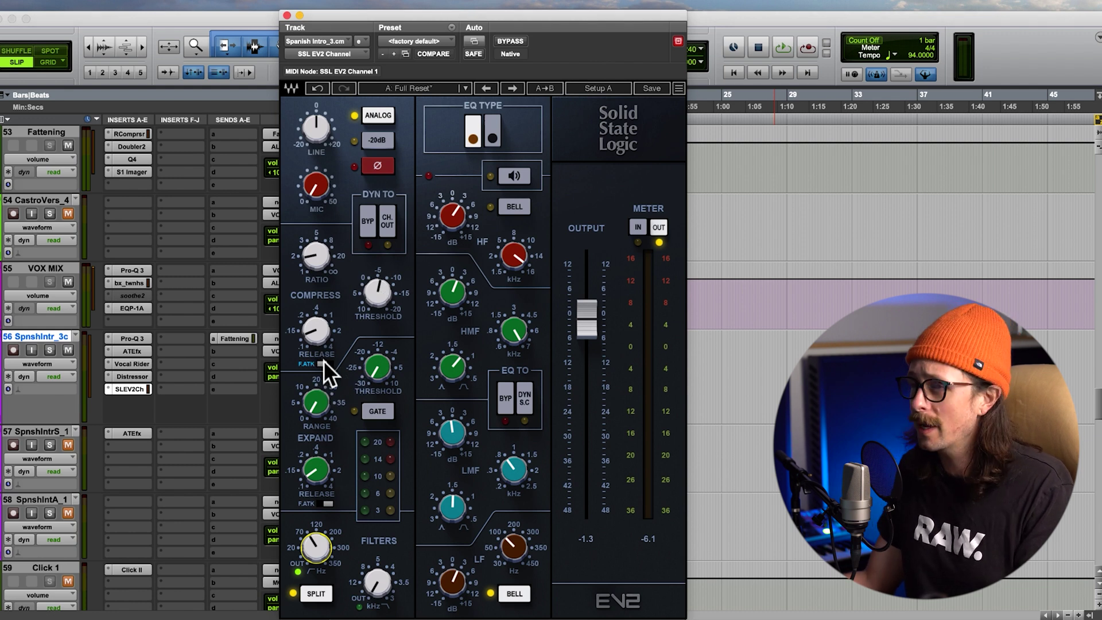
pyautogui.moveTo(330, 337)
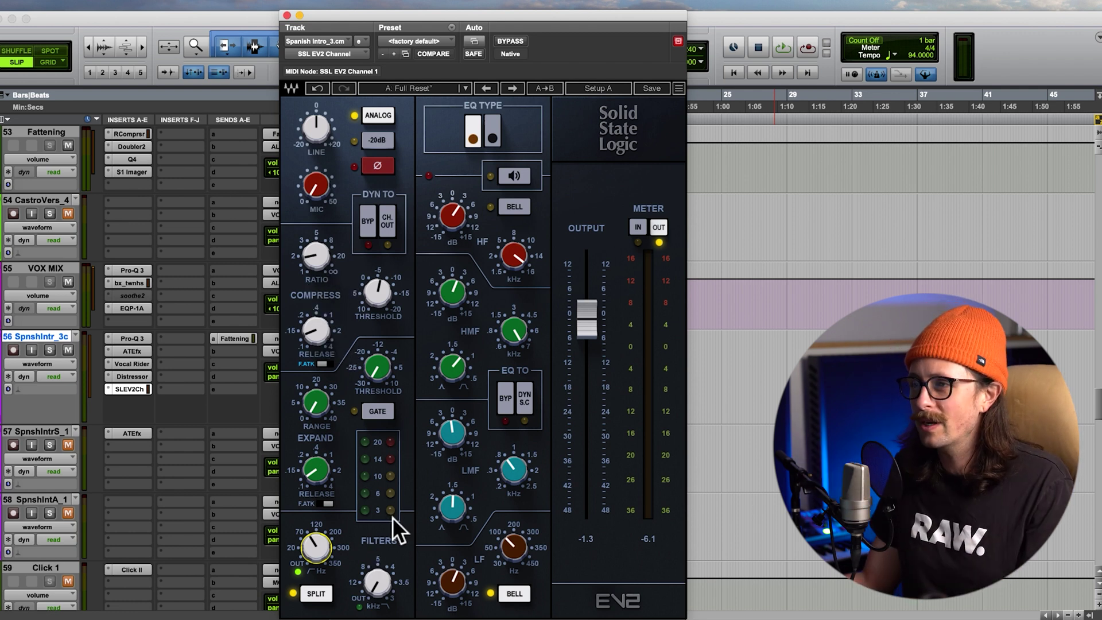
pyautogui.click(327, 249)
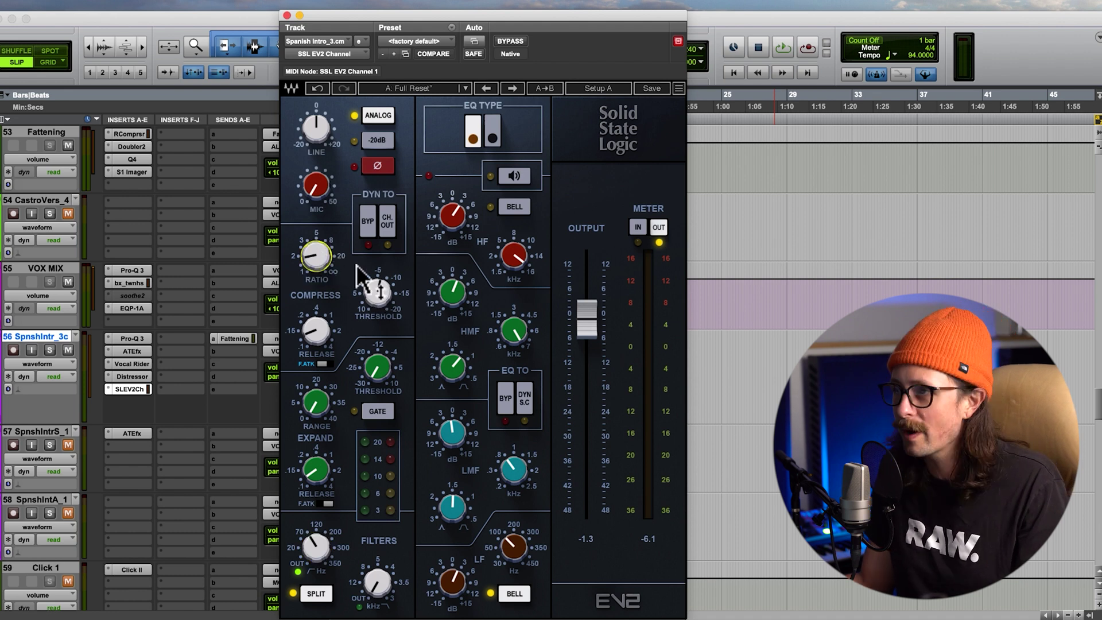
pyautogui.click(370, 287)
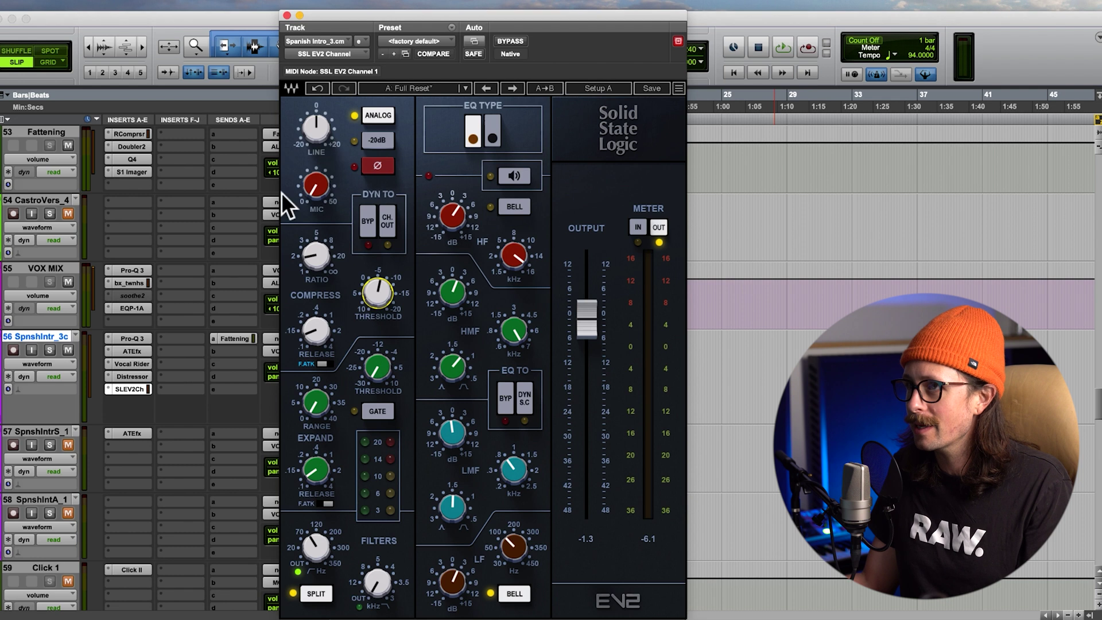
# Enable the EQ listen function and, during playback, raise the HF gain and slightly lower the HF frequency.
pyautogui.click(525, 174)
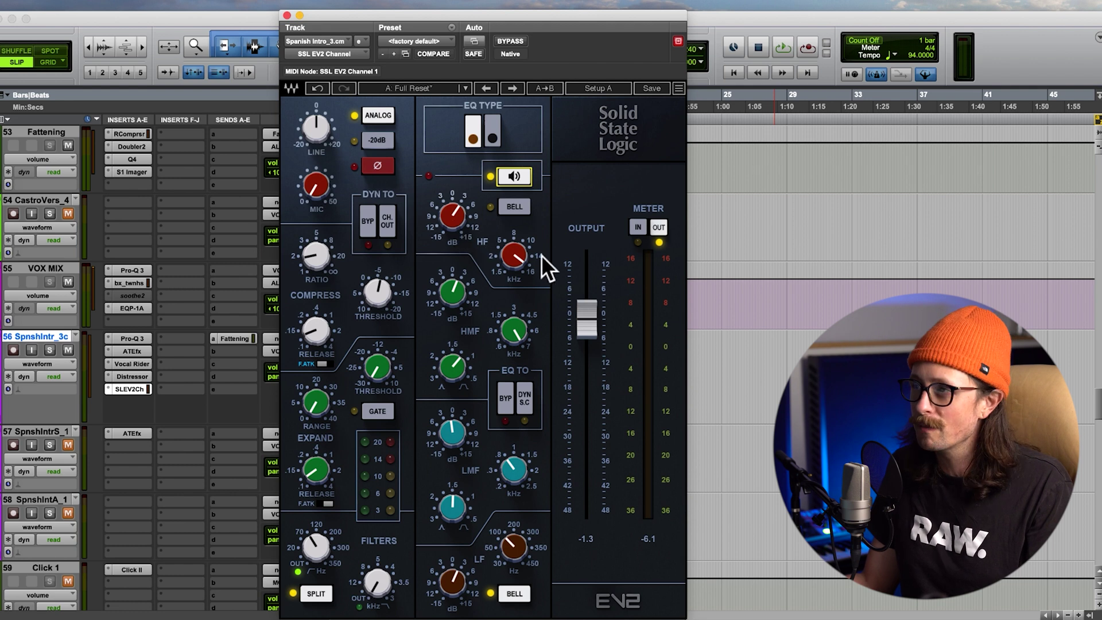
pyautogui.click(1032, 99)
pyautogui.press('space')
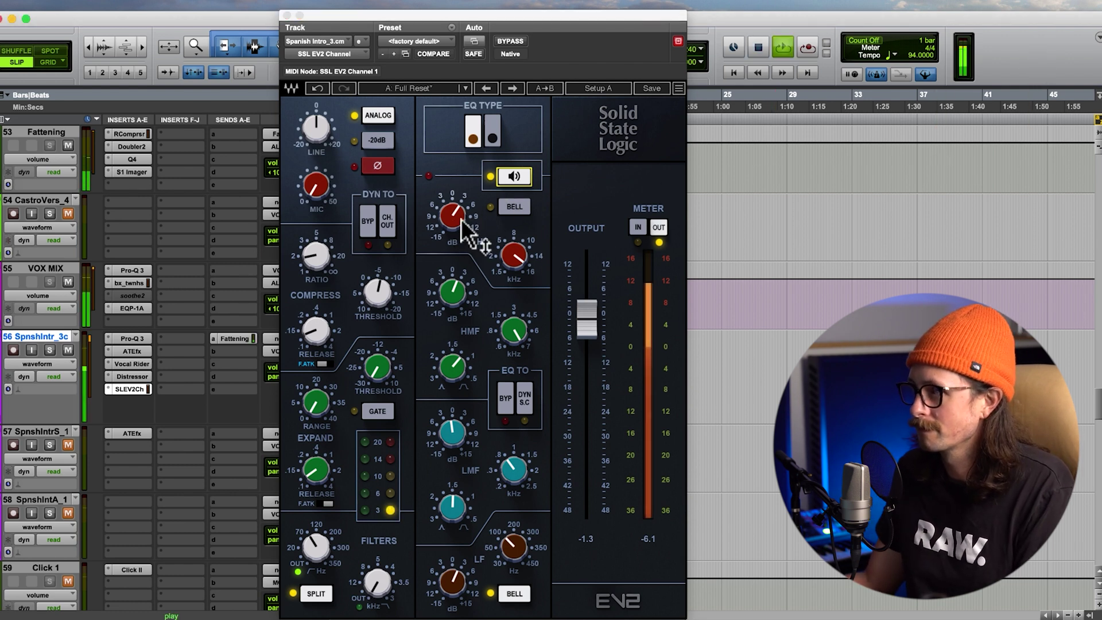
pyautogui.click(519, 176)
pyautogui.moveTo(453, 185); pyautogui.dragTo(450, 207)
pyautogui.moveTo(508, 261)
pyautogui.mouseDown()
pyautogui.moveTo(510, 294)
pyautogui.moveTo(497, 155)
pyautogui.moveTo(495, 236)
pyautogui.moveTo(520, 277)
pyautogui.mouseUp()
pyautogui.click(514, 280)
pyautogui.press('Return')
pyautogui.press('space')
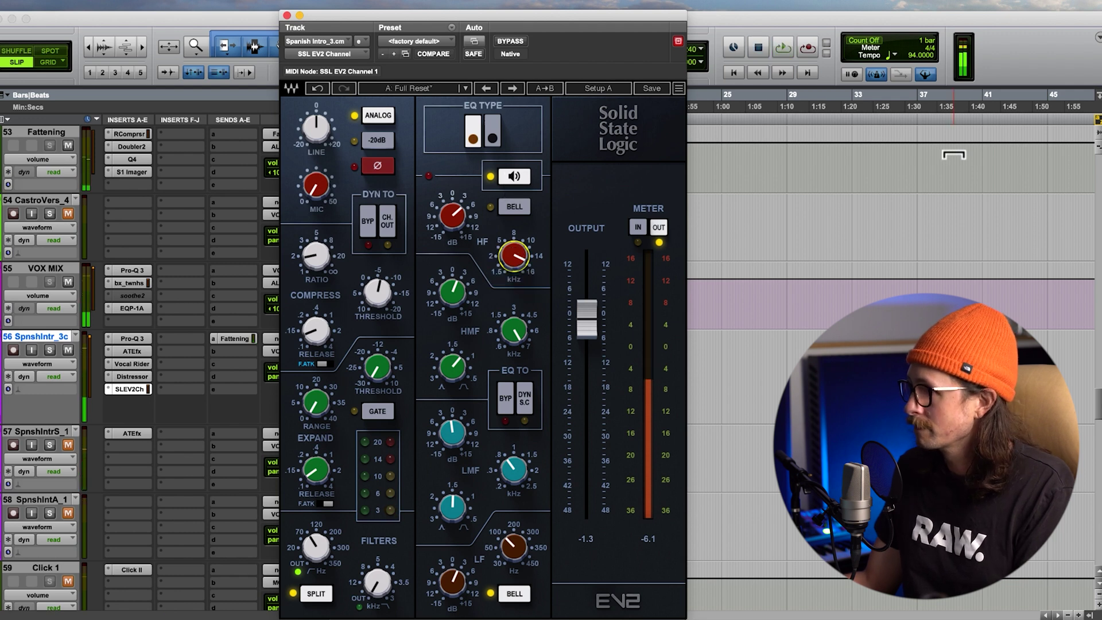
# Toggle the EQ listen function to demonstrate it, leaving it enabled.
pyautogui.click(525, 177)
pyautogui.click(522, 178)
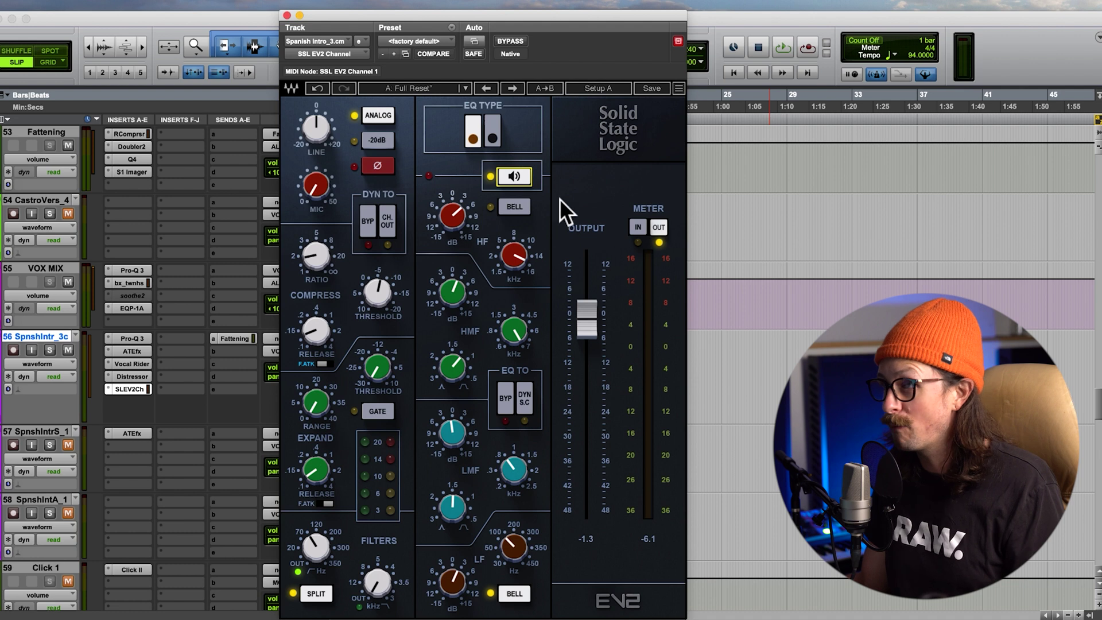
pyautogui.click(506, 177)
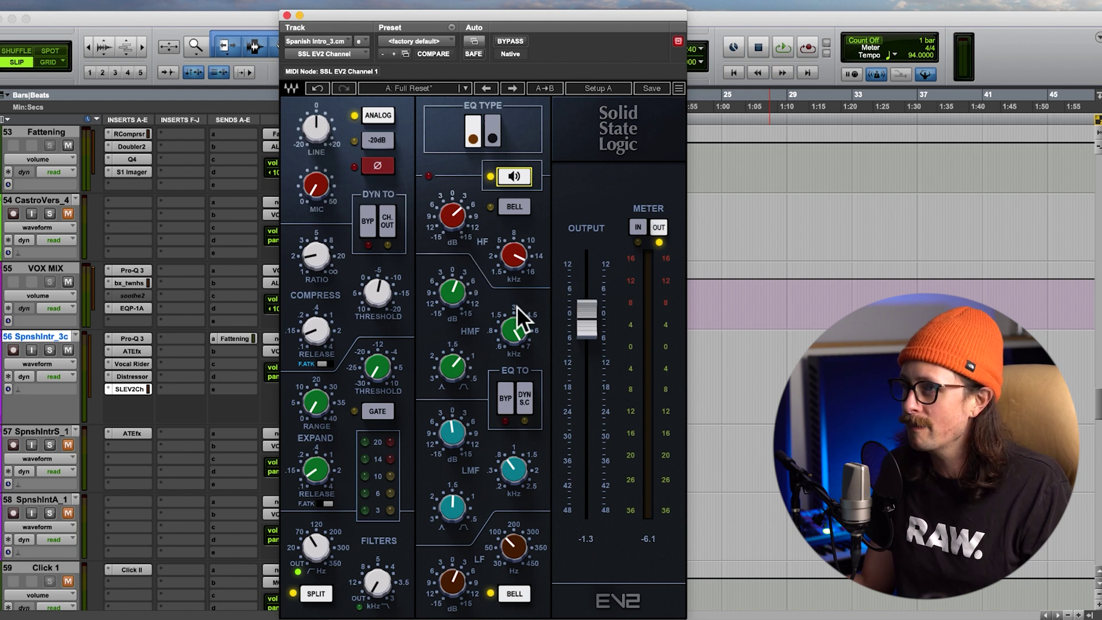
# Sweep the HMF frequency in listen mode, return it to the upper end, and set the HMF Q slightly past 1.5.
pyautogui.press('space')
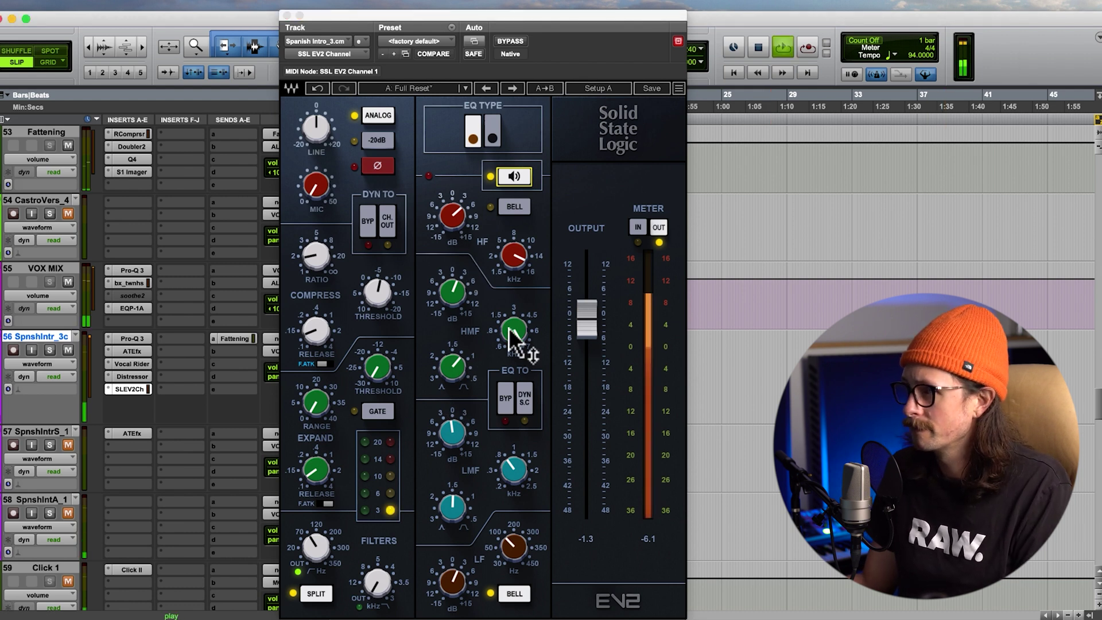
pyautogui.moveTo(506, 339); pyautogui.dragTo(505, 350)
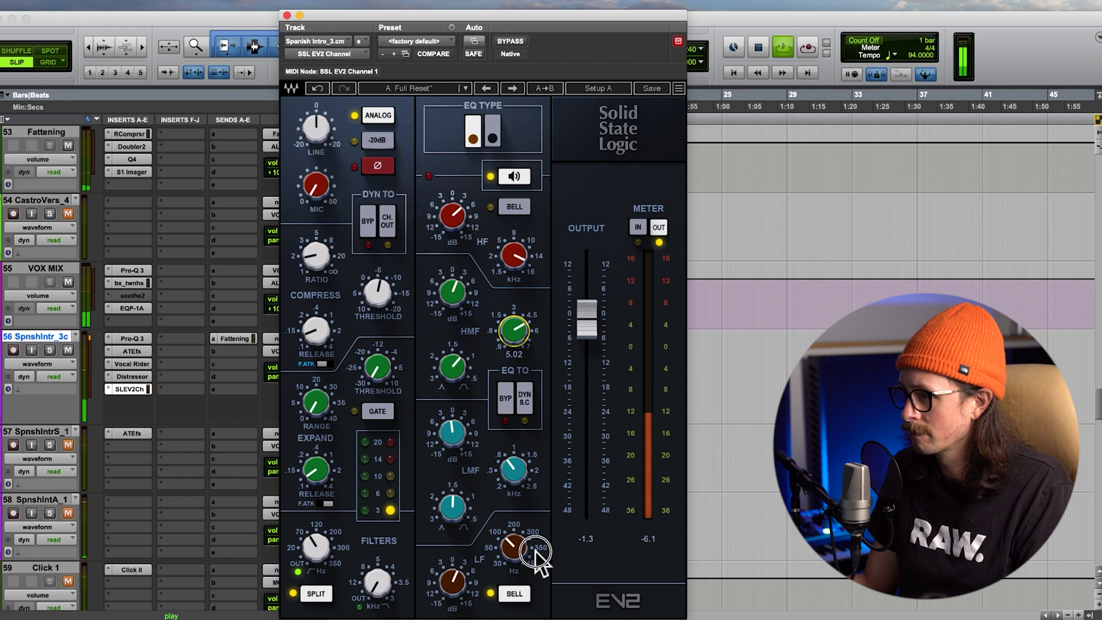
pyautogui.moveTo(511, 333)
pyautogui.mouseDown()
pyautogui.moveTo(498, 313)
pyautogui.moveTo(492, 339)
pyautogui.mouseUp()
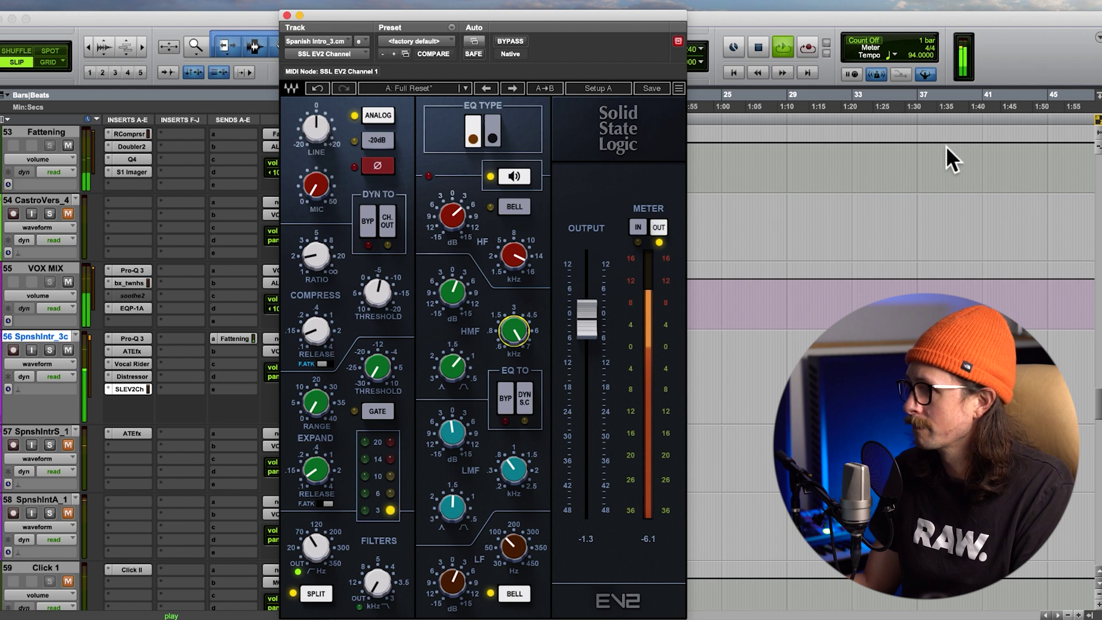
pyautogui.moveTo(452, 367)
pyautogui.mouseDown()
pyautogui.moveTo(439, 281)
pyautogui.moveTo(468, 204)
pyautogui.moveTo(442, 299)
pyautogui.moveTo(471, 551)
pyautogui.moveTo(461, 380)
pyautogui.mouseUp()
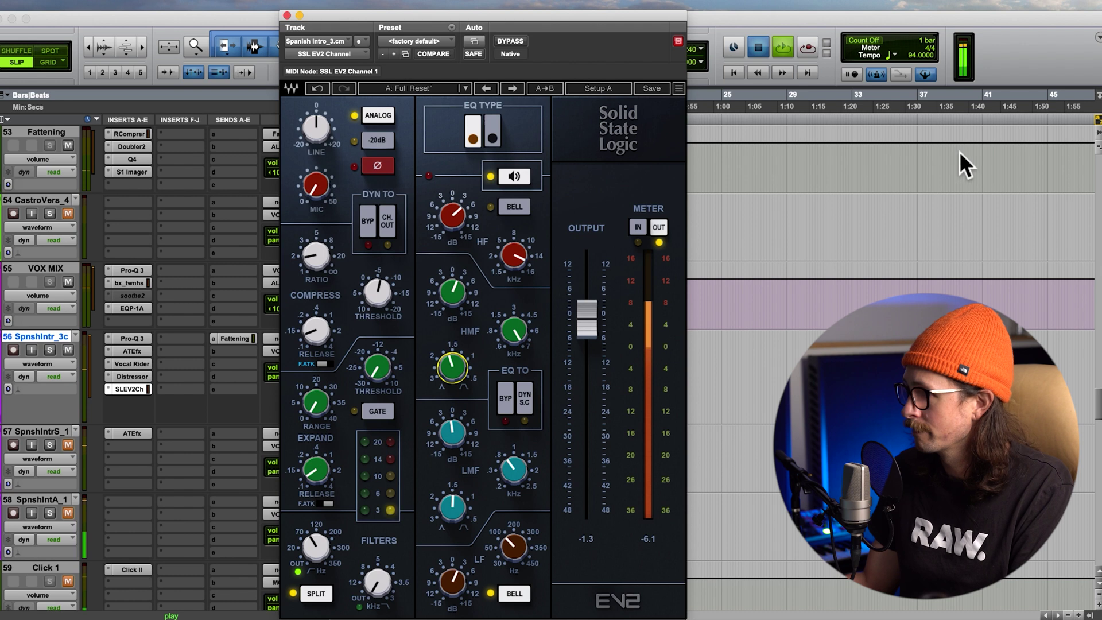
pyautogui.press('space')
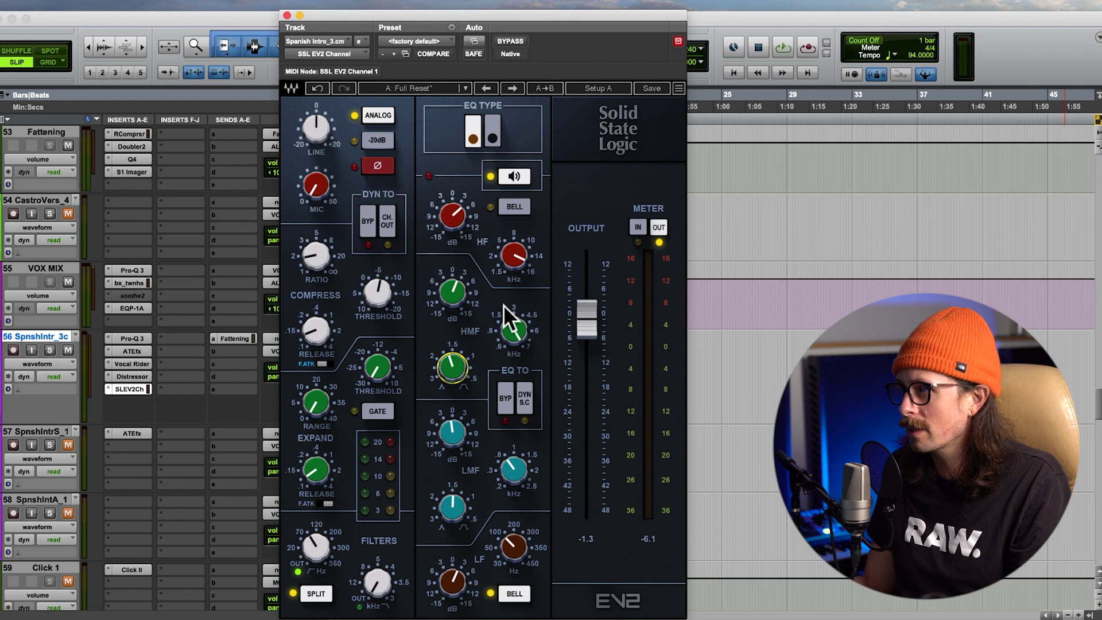
# Lower the compressor threshold to about -10 dB and fine-tune its release during playback, stopping when finished.
pyautogui.click(783, 47)
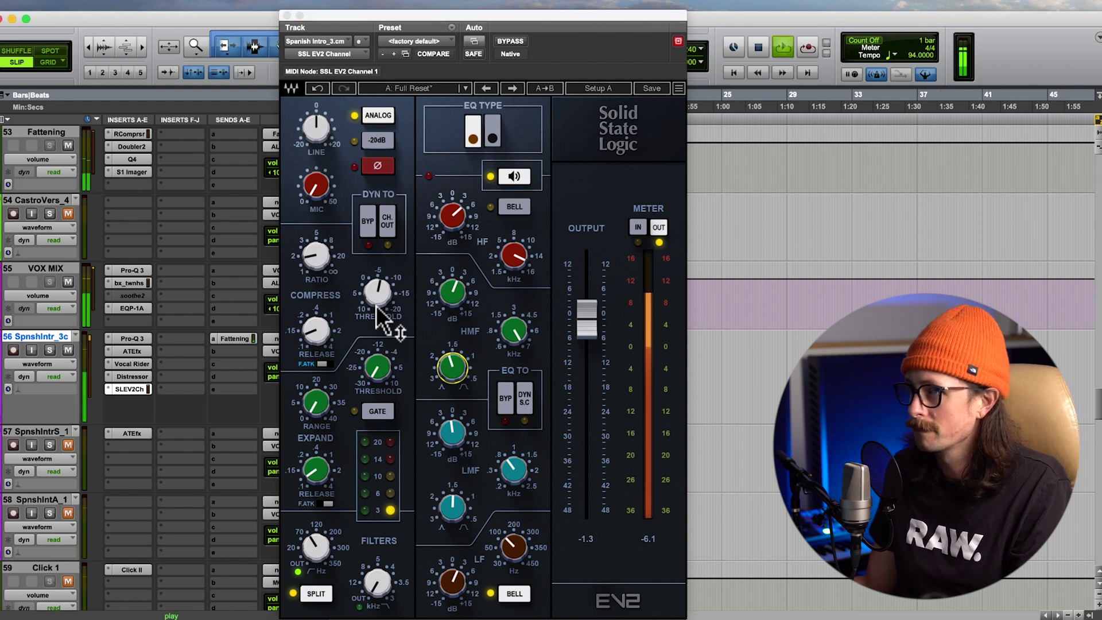
pyautogui.moveTo(379, 294)
pyautogui.moveTo(379, 293); pyautogui.dragTo(376, 184)
pyautogui.moveTo(320, 343); pyautogui.dragTo(321, 371)
pyautogui.click(941, 147)
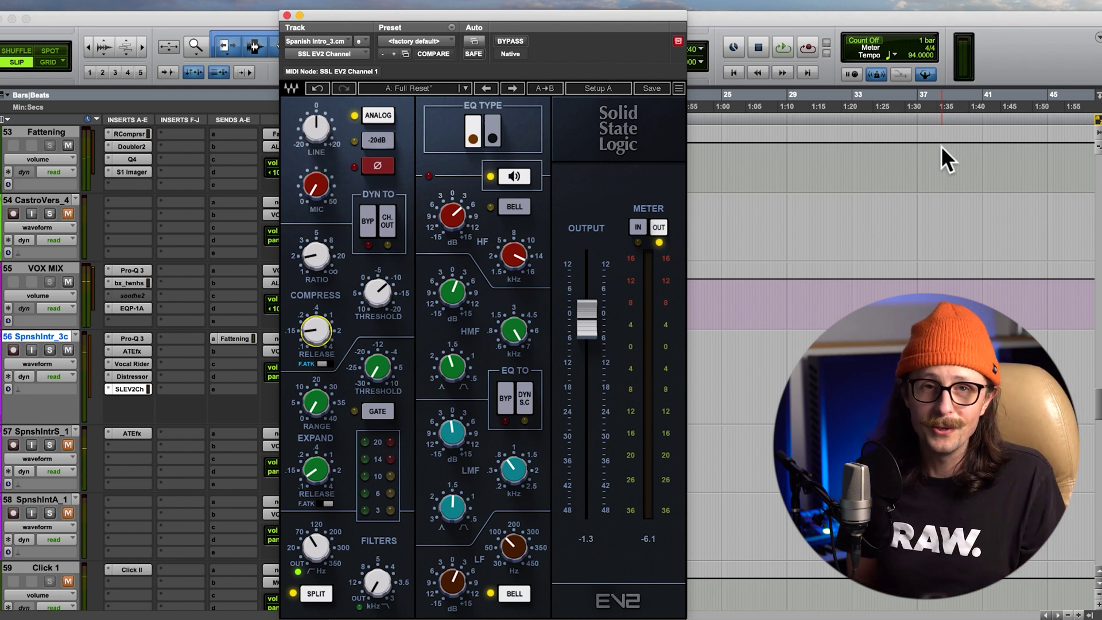